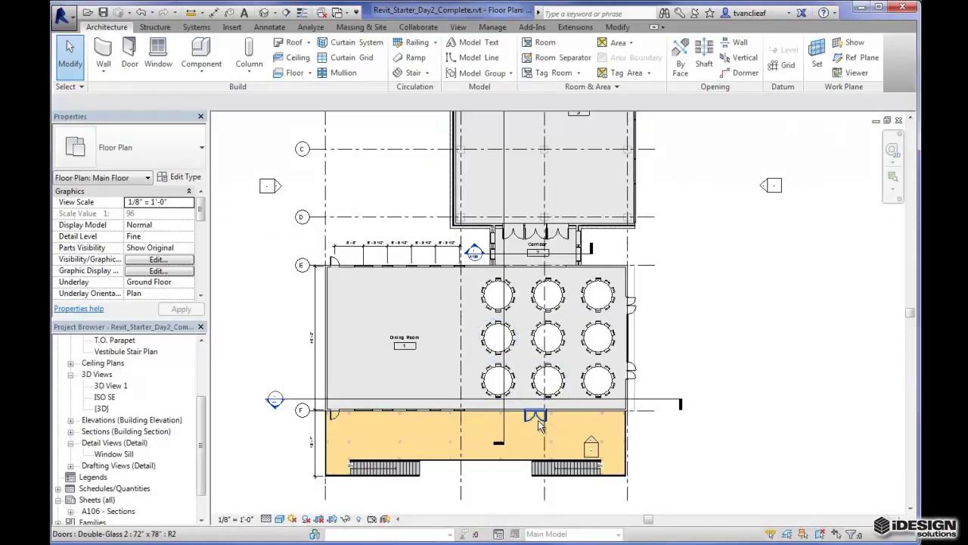
Step: Center the dining tables, then pick iDESIGN_logo_Model.dwg from the Desktop in Link CAD with Auto - Origin to Origin positioning
middle_click_drag(401, 376, 400, 352)
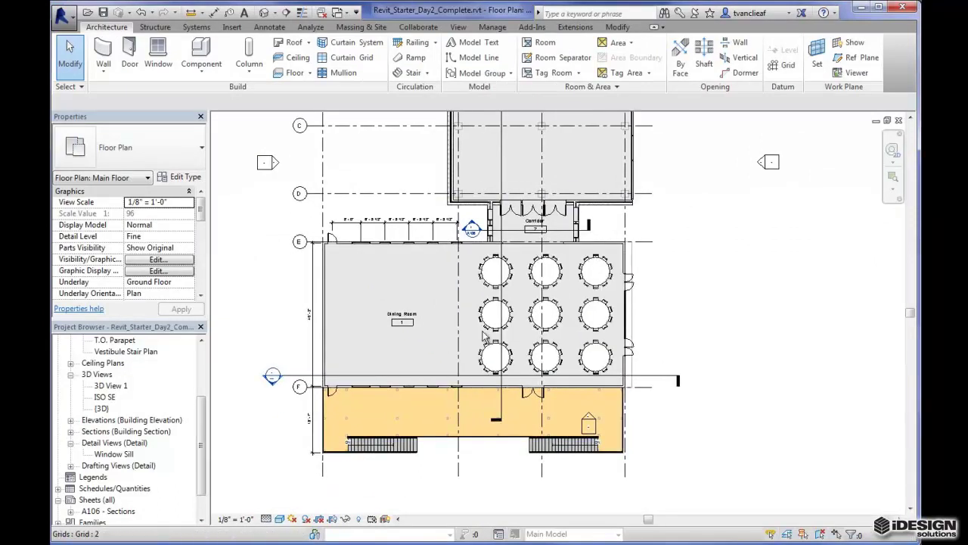
scroll(557, 325, "up", 2)
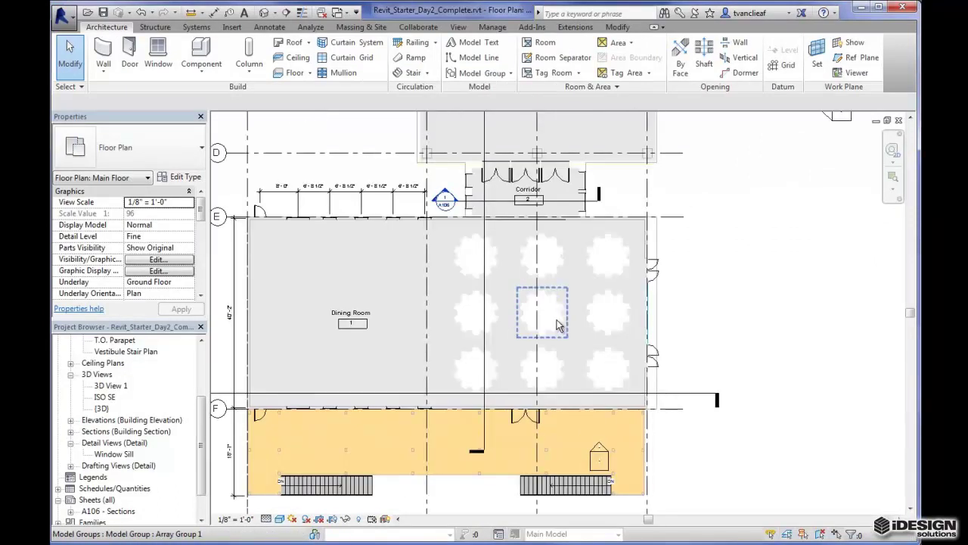
scroll(558, 325, "up", 1)
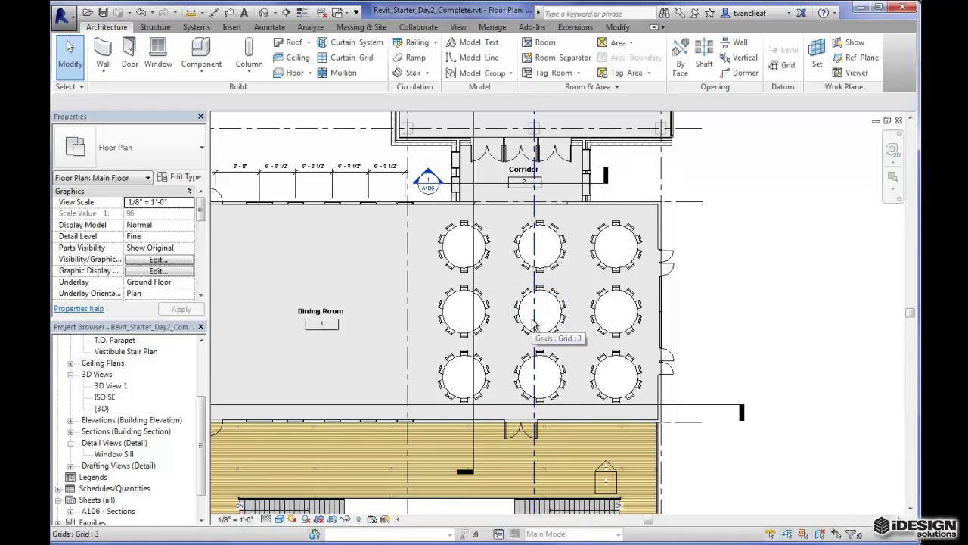
middle_click_drag(492, 336, 461, 304)
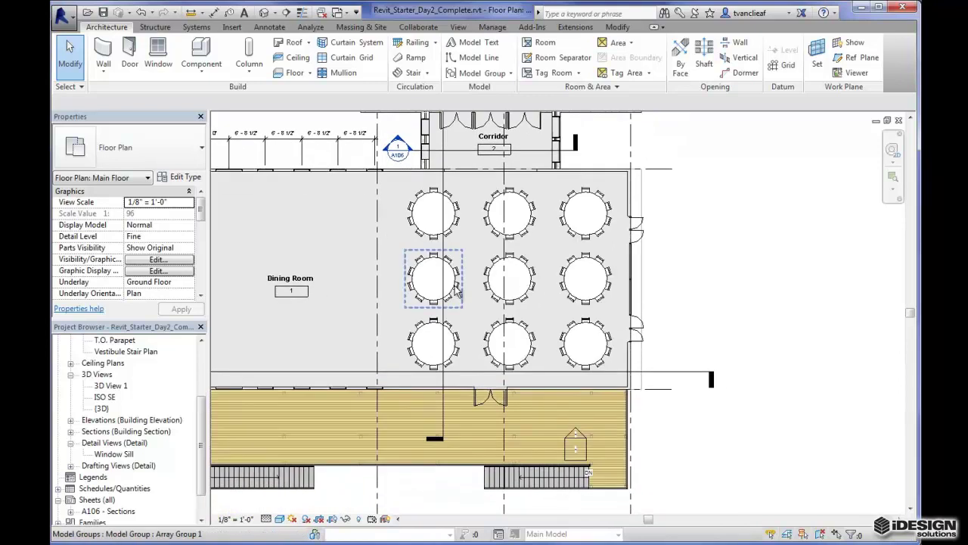
left_click(232, 28)
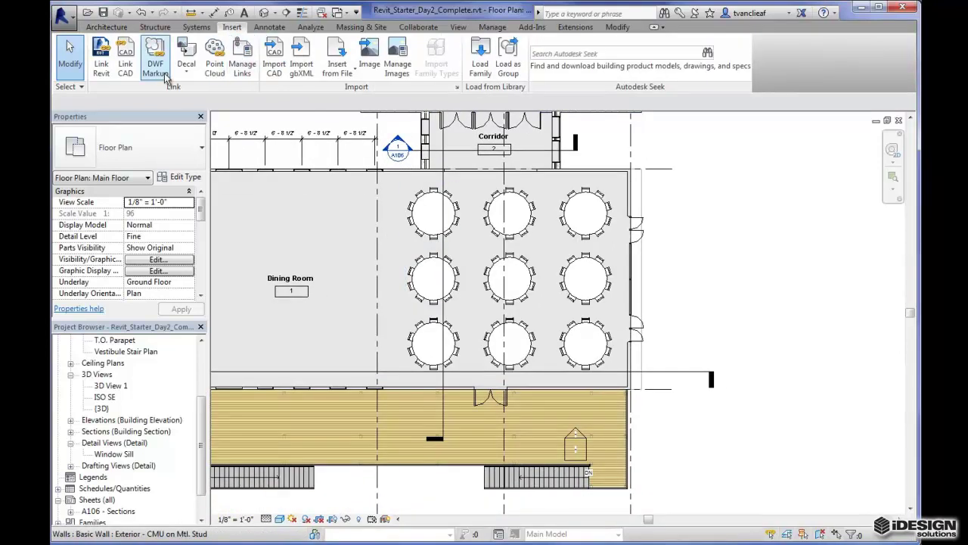
left_click(133, 77)
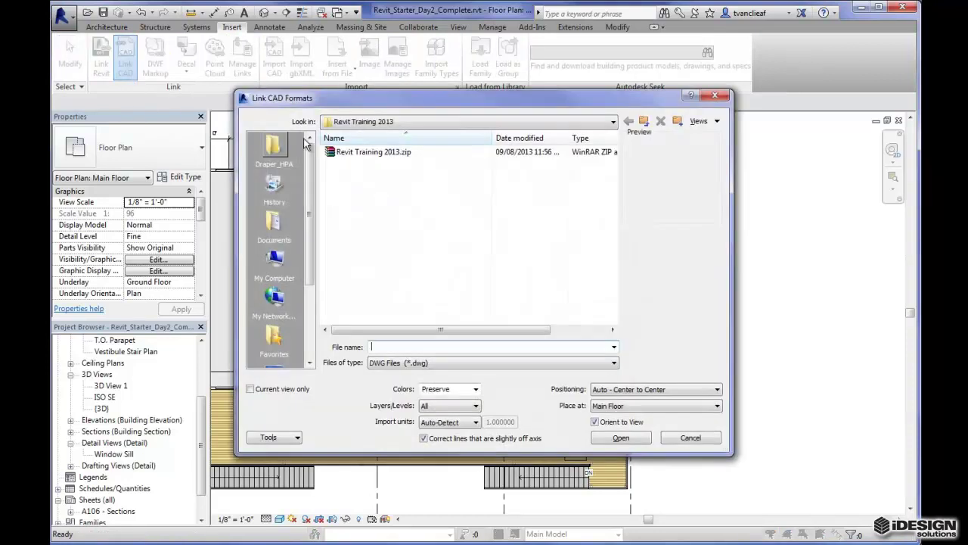
left_click(613, 124)
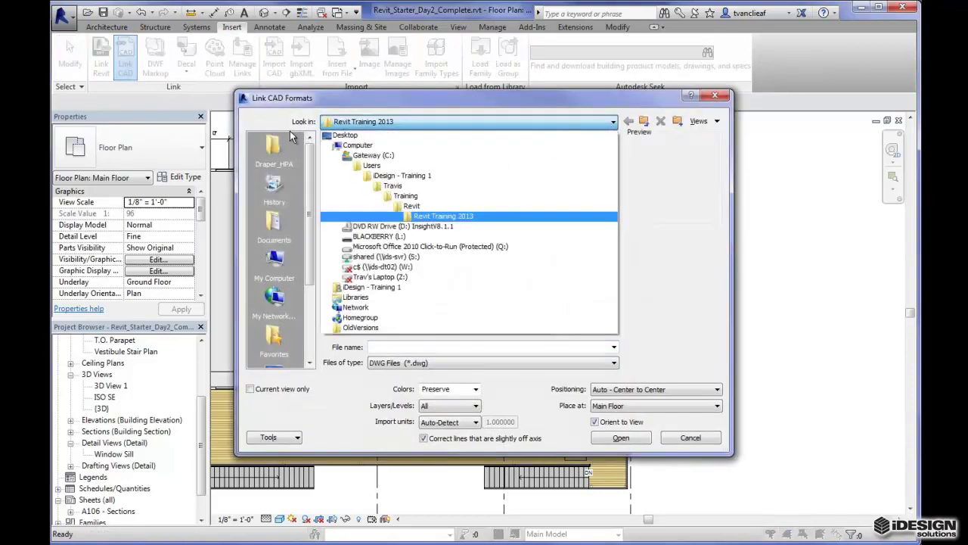
left_click(348, 141)
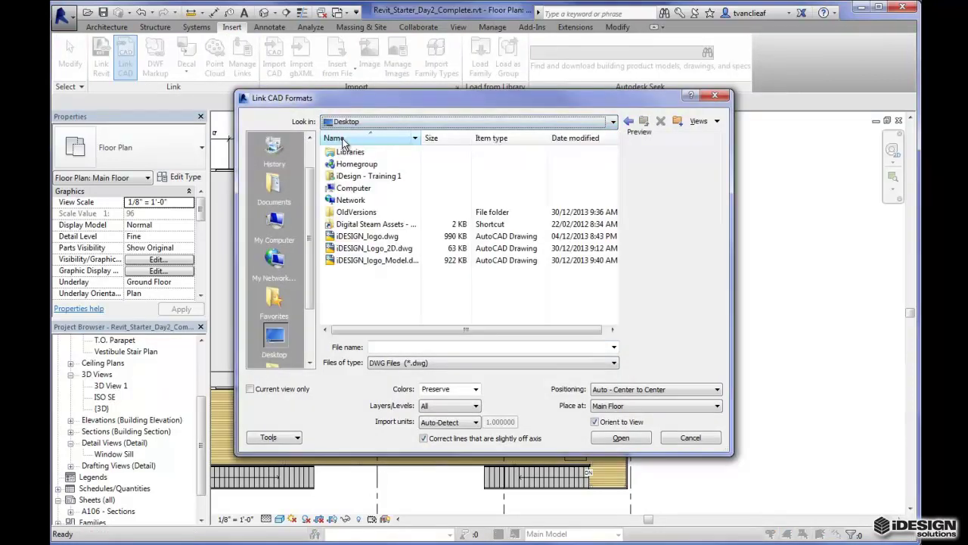
left_click(371, 261)
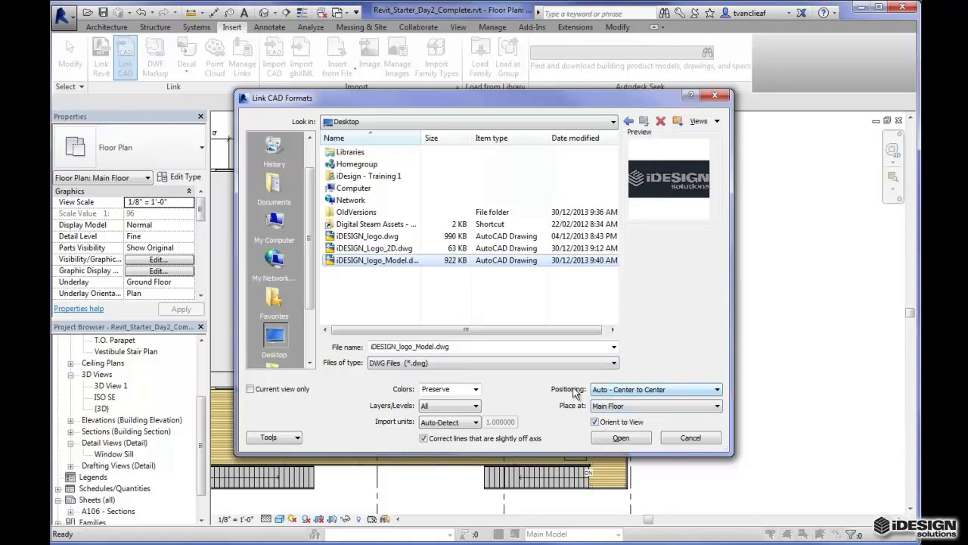
left_click(718, 390)
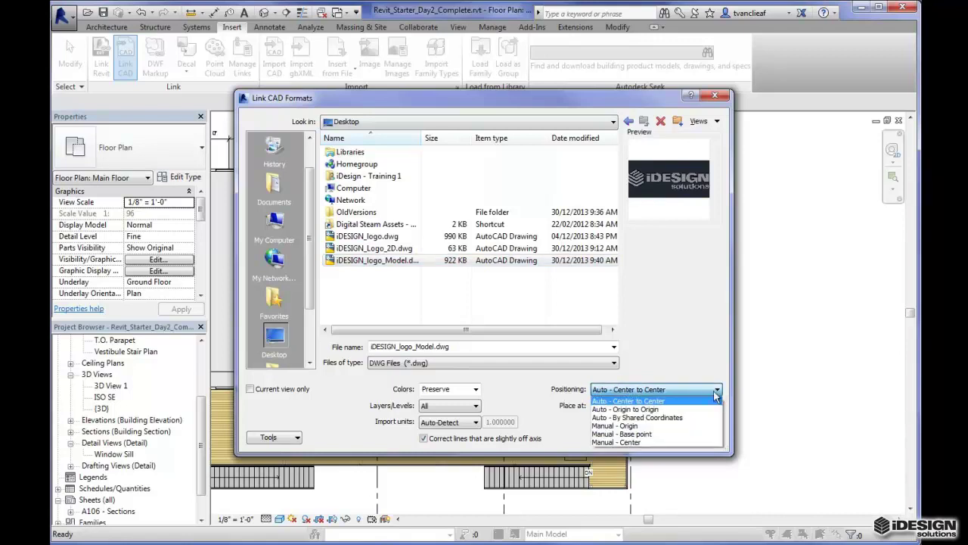
left_click(634, 409)
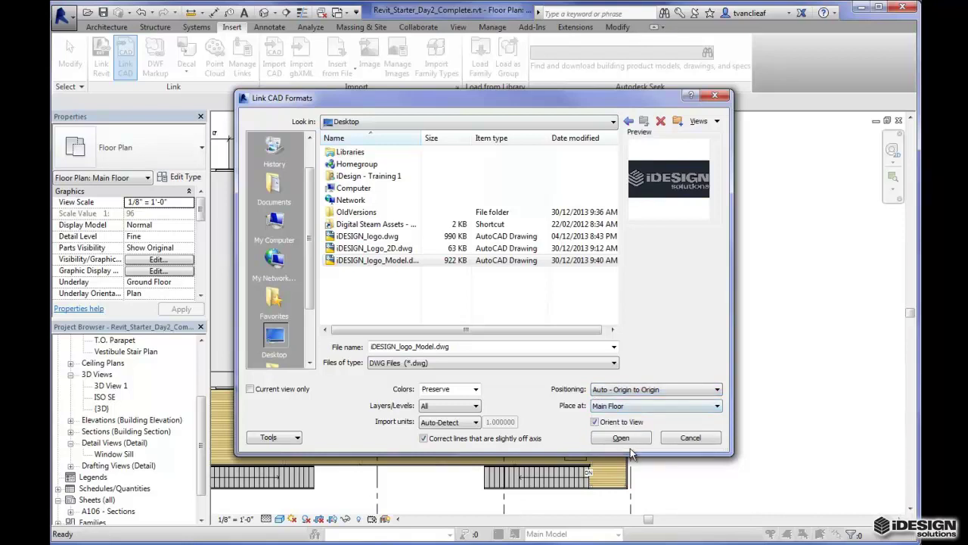
Step: Link the drawing, dismiss the ACIS warning, and zoom to locate it above the Corridor
left_click(620, 438)
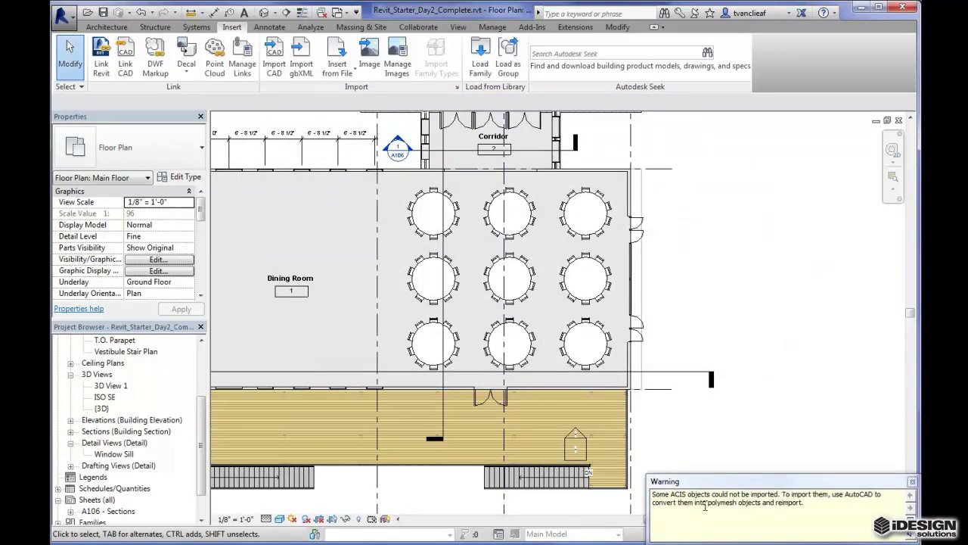
left_click(912, 482)
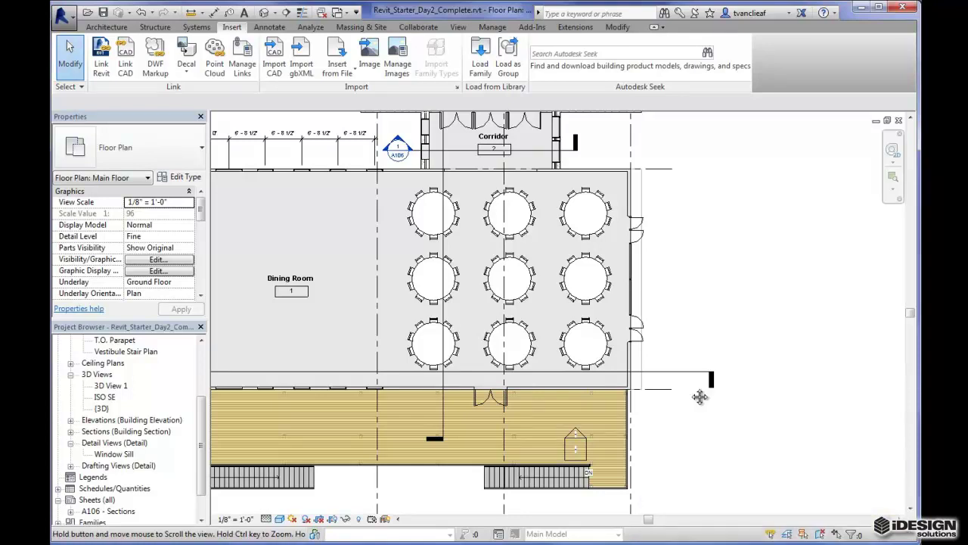
scroll(700, 409, "down", 3)
scroll(703, 423, "down", 5)
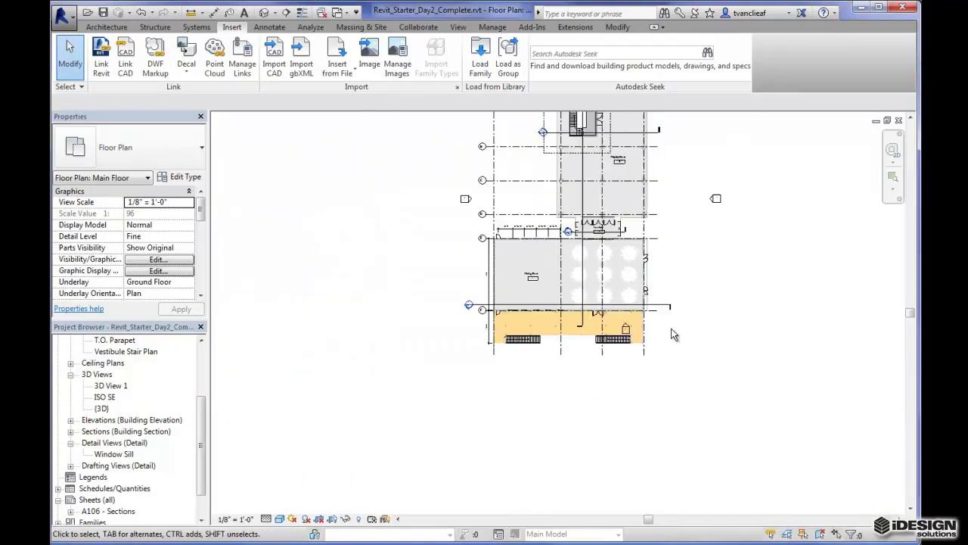
scroll(692, 305, "up", 5)
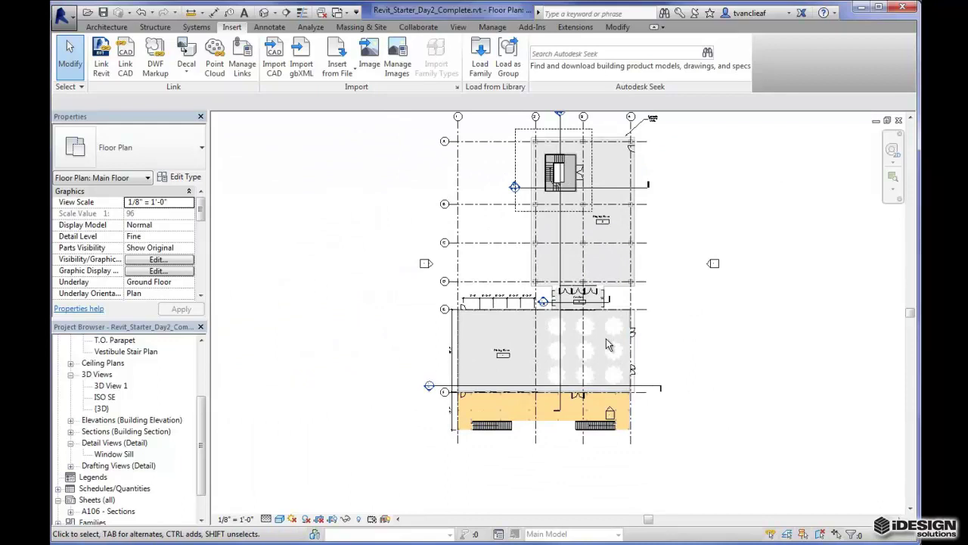
scroll(590, 373, "up", 1)
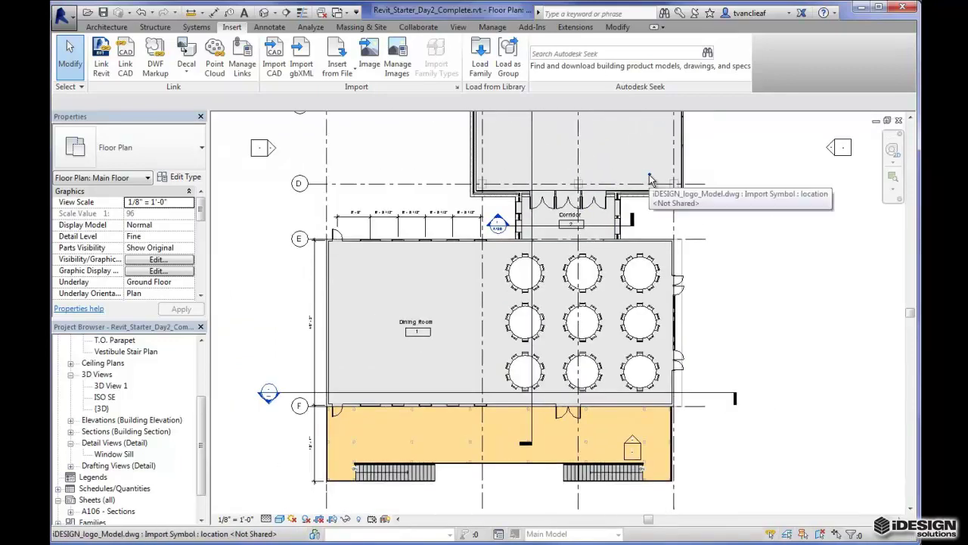
scroll(650, 178, "up", 6)
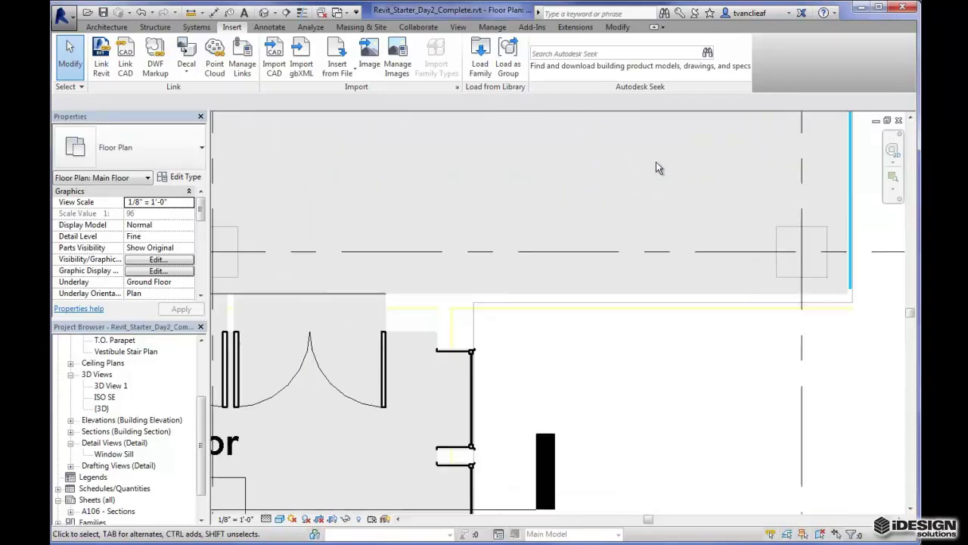
scroll(652, 202, "up", 4)
Step: Select the linked iDESIGN logo symbol above the Corridor
left_click(640, 205)
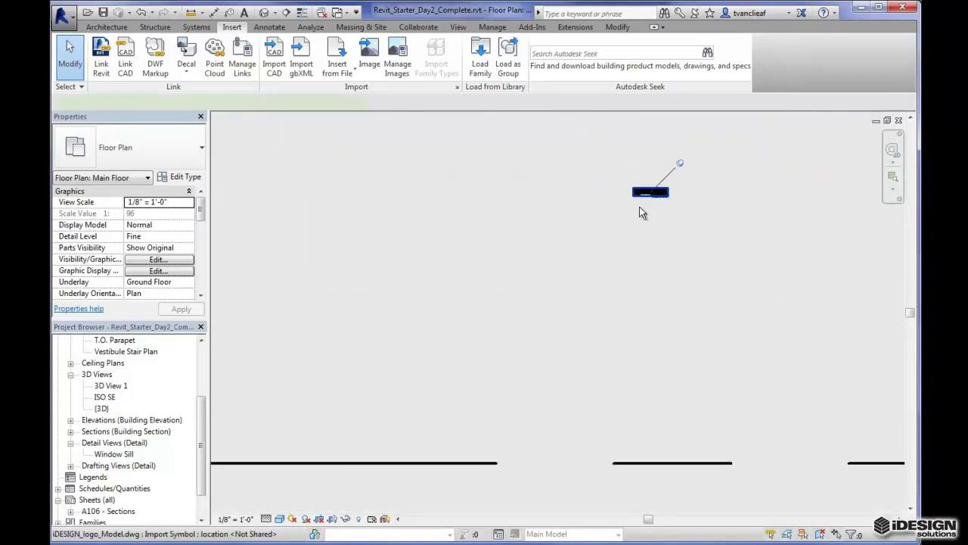
scroll(639, 205, "down", 2)
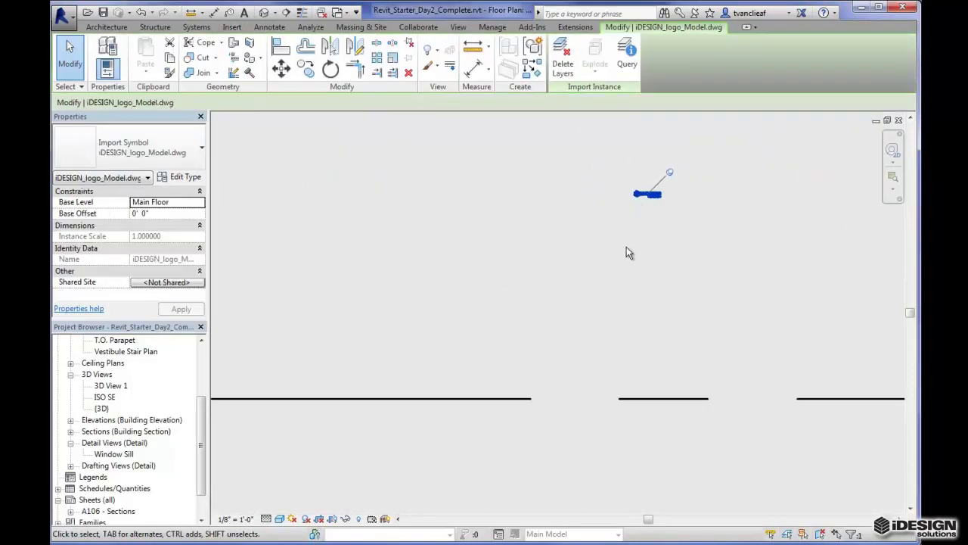
left_click(654, 225)
left_click(648, 195)
scroll(622, 208, "down", 2)
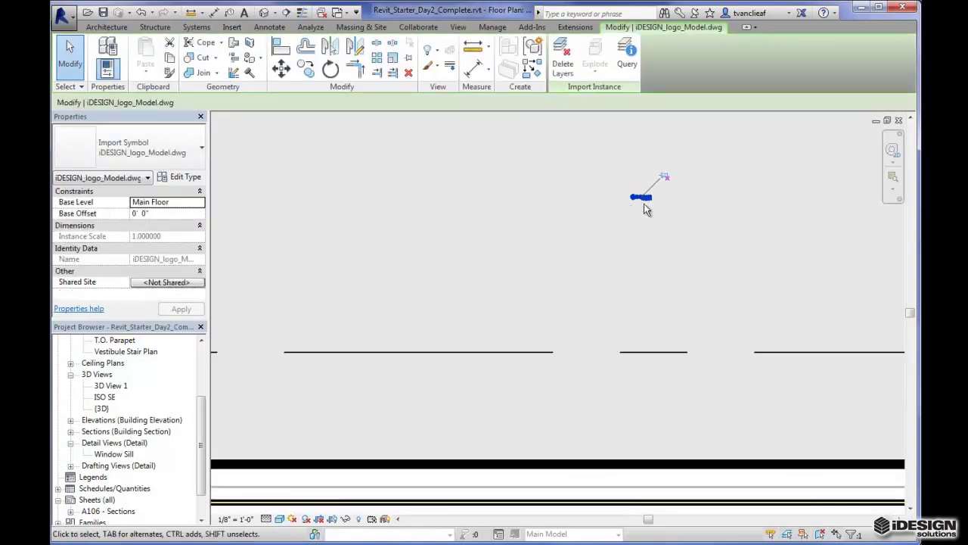
scroll(652, 198, "up", 5)
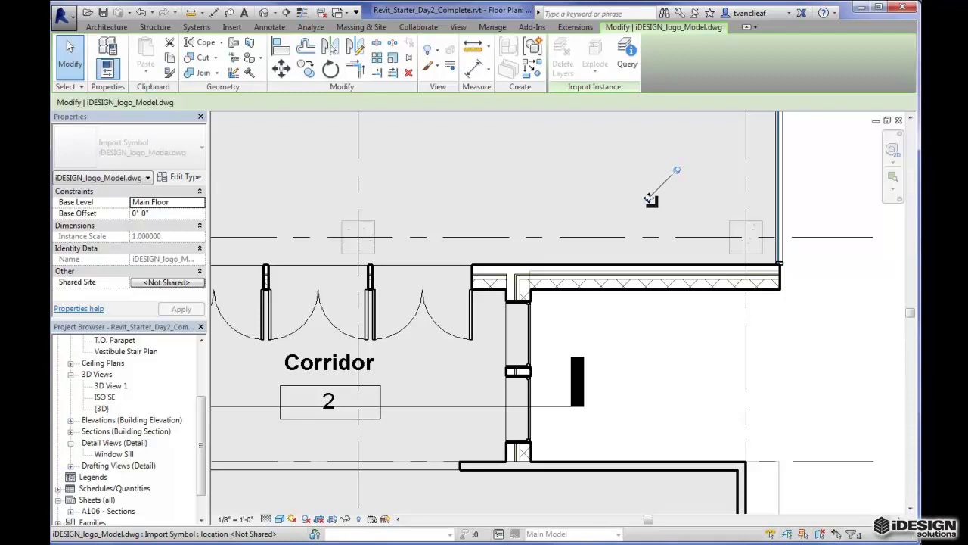
Step: Move the linked iDESIGN logo onto the centre dining table
middle_click_drag(678, 219, 632, 260)
left_click(617, 280)
left_click(632, 258)
left_click(622, 245)
scroll(621, 246, "up", 3)
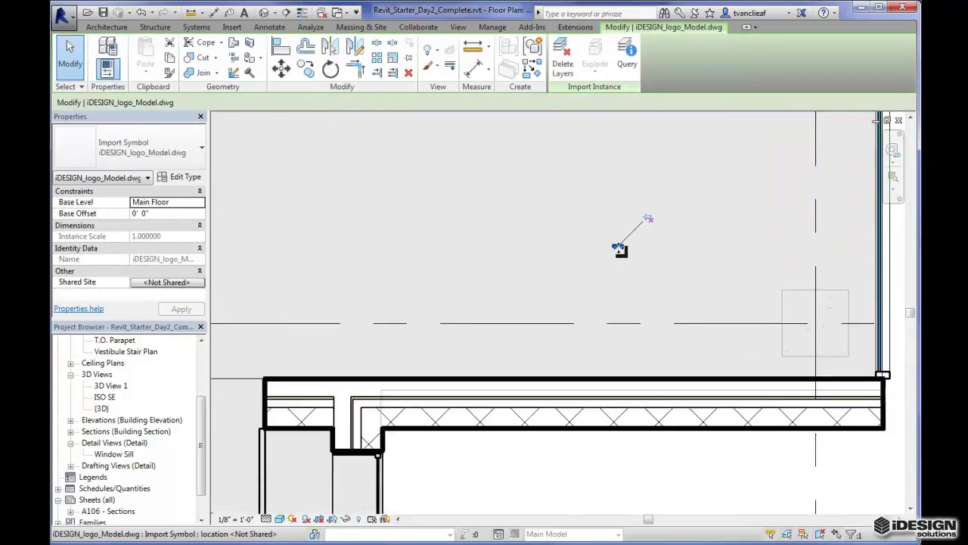
key("m")
key("v")
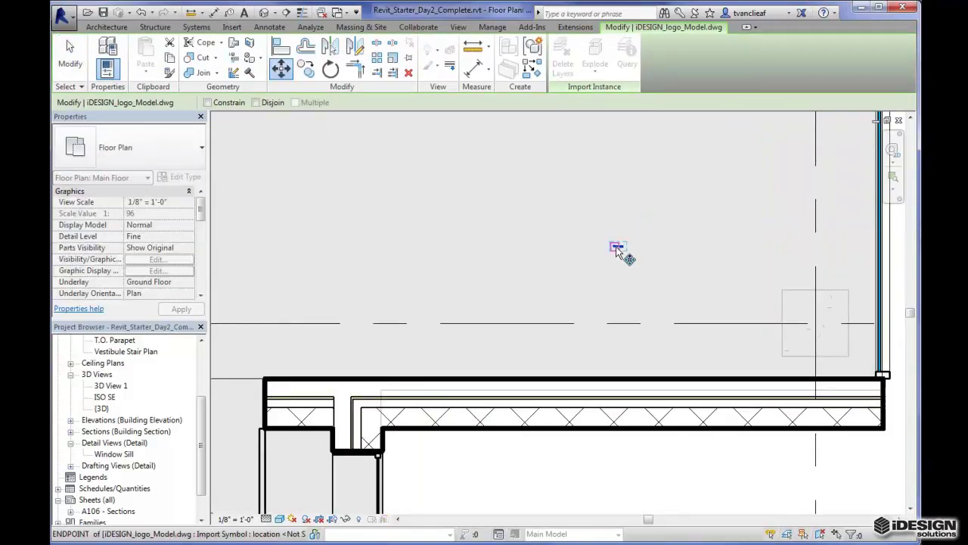
left_click(617, 249)
scroll(577, 264, "down", 3)
middle_click_drag(540, 320, 618, 125)
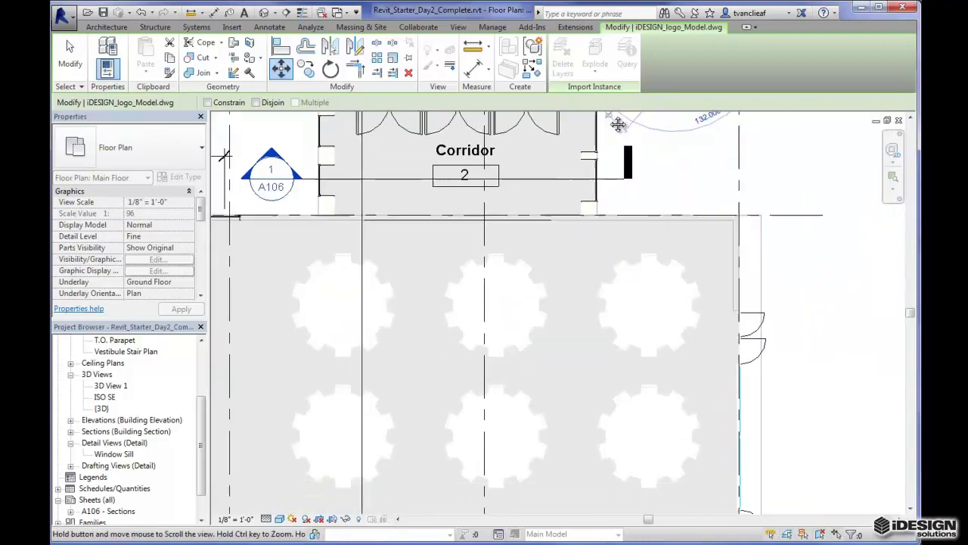
scroll(618, 128, "down", 3)
scroll(530, 329, "up", 5)
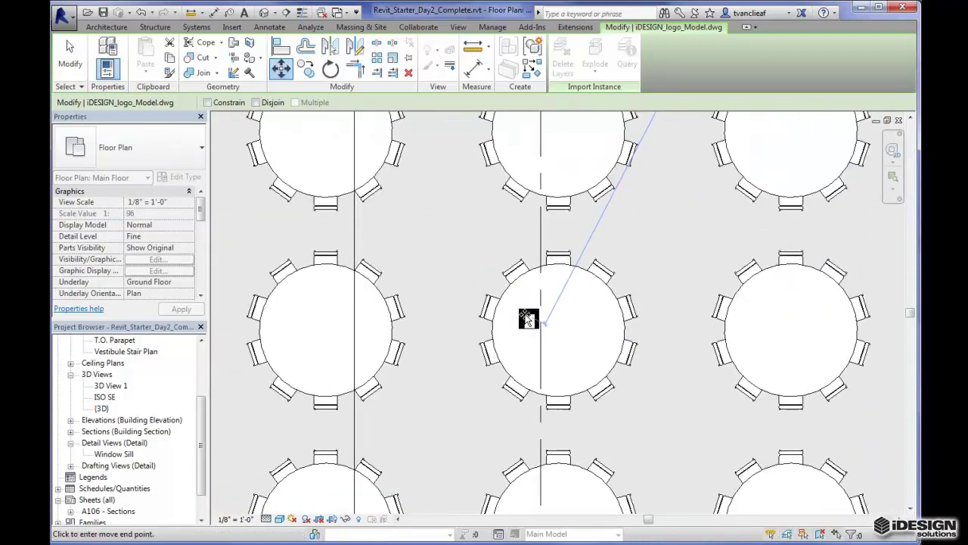
left_click(528, 318)
scroll(523, 328, "up", 3)
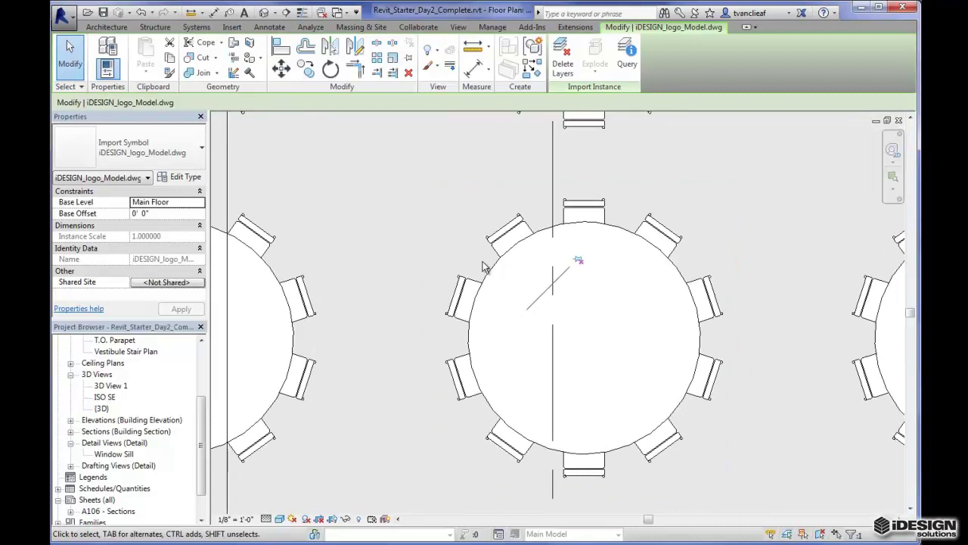
scroll(484, 269, "down", 2)
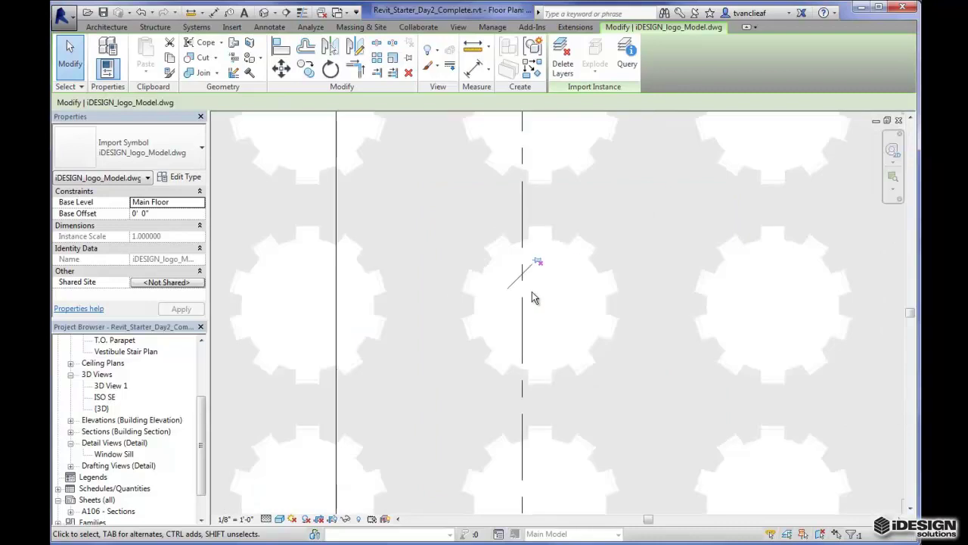
Step: Set the logo's Base Offset to 3' 0" and apply it
left_click(144, 213)
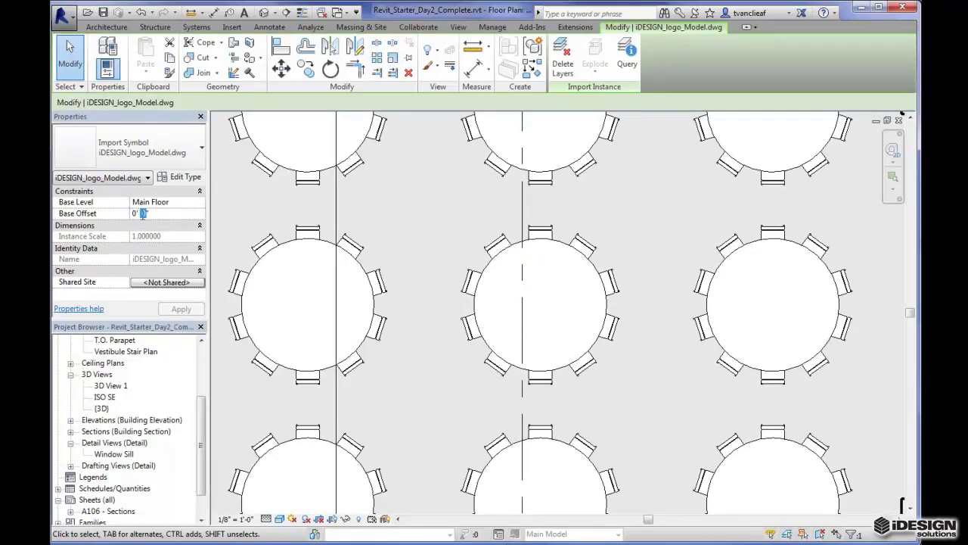
type("36")
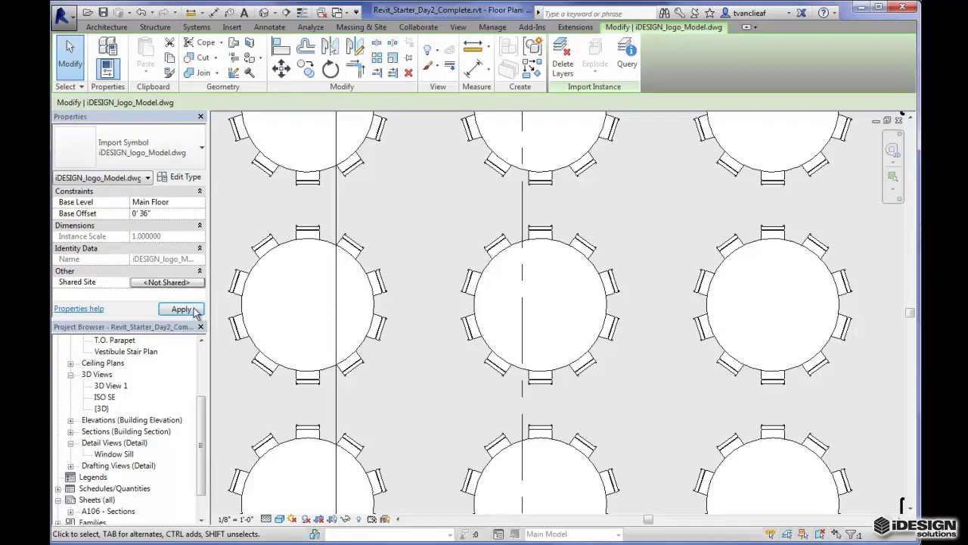
left_click(181, 310)
key("Escape")
scroll(511, 306, "up", 3)
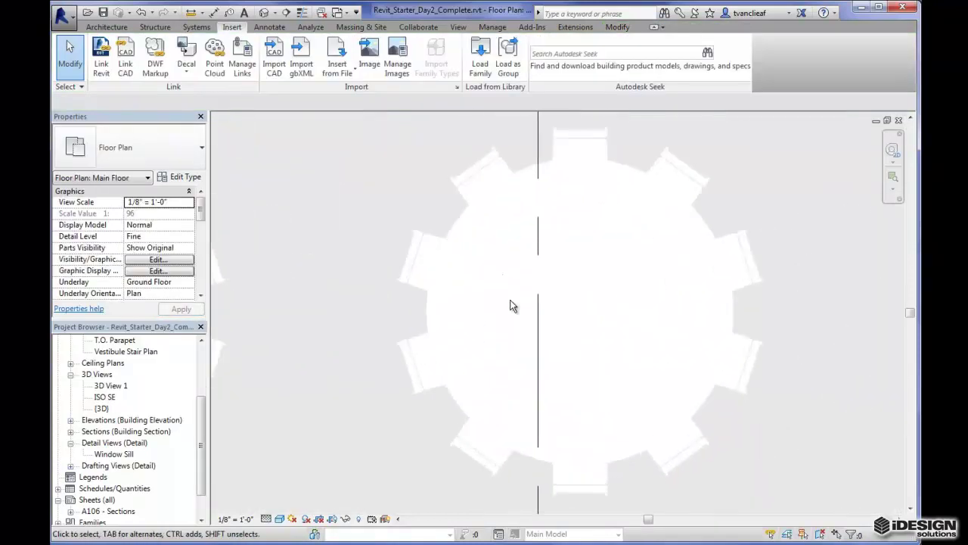
Step: Scale the iDESIGN logo numerically by a factor of 10 from a base point on the table
left_click(504, 303)
scroll(421, 122, "down", 3)
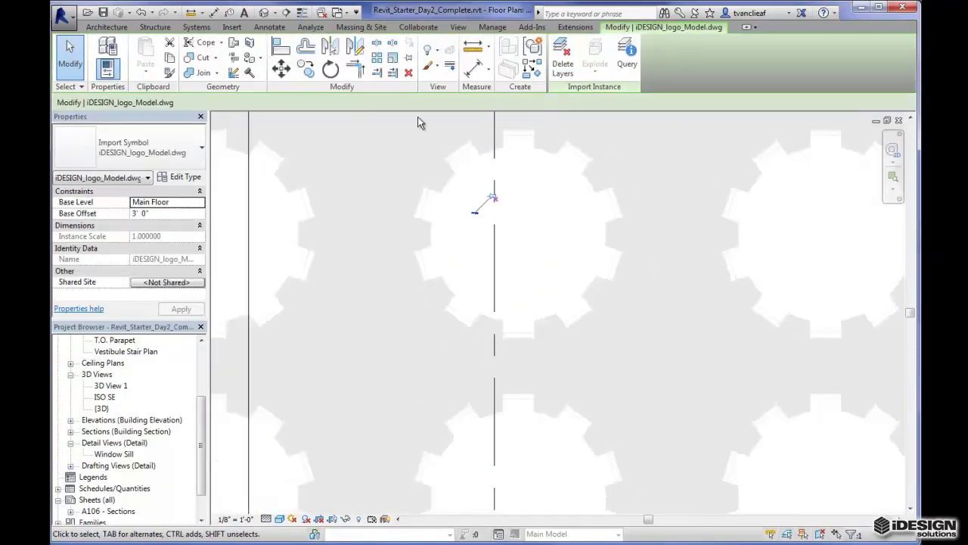
key("r")
key("e")
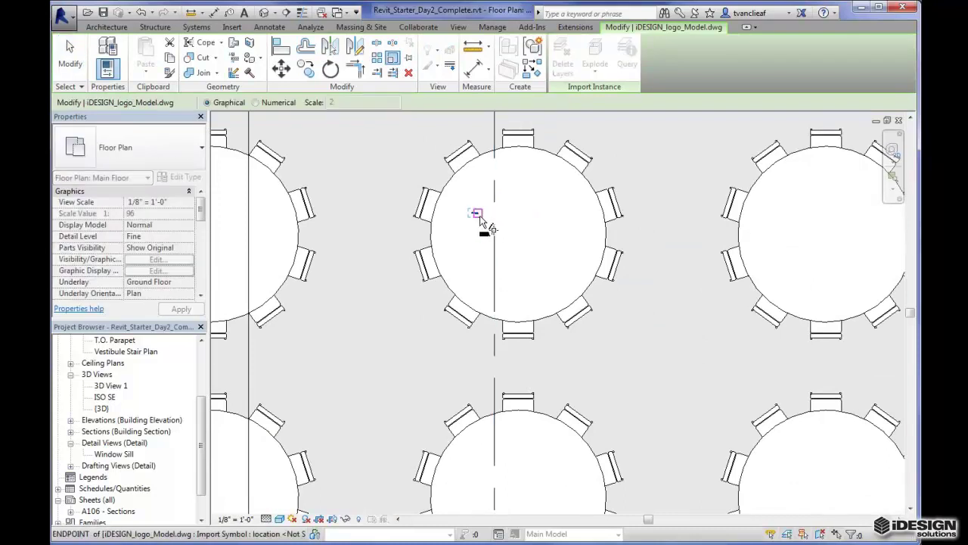
left_click(256, 103)
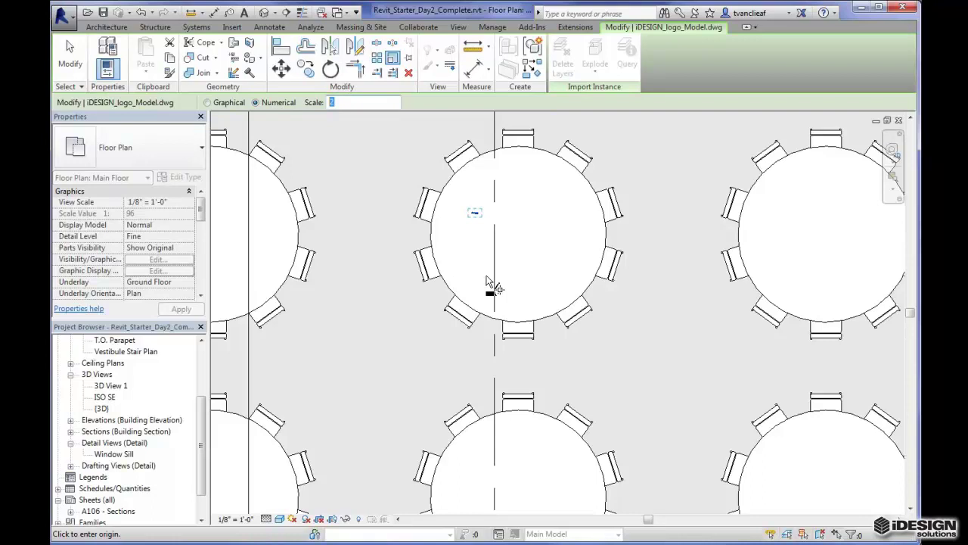
type("10")
left_click(477, 214)
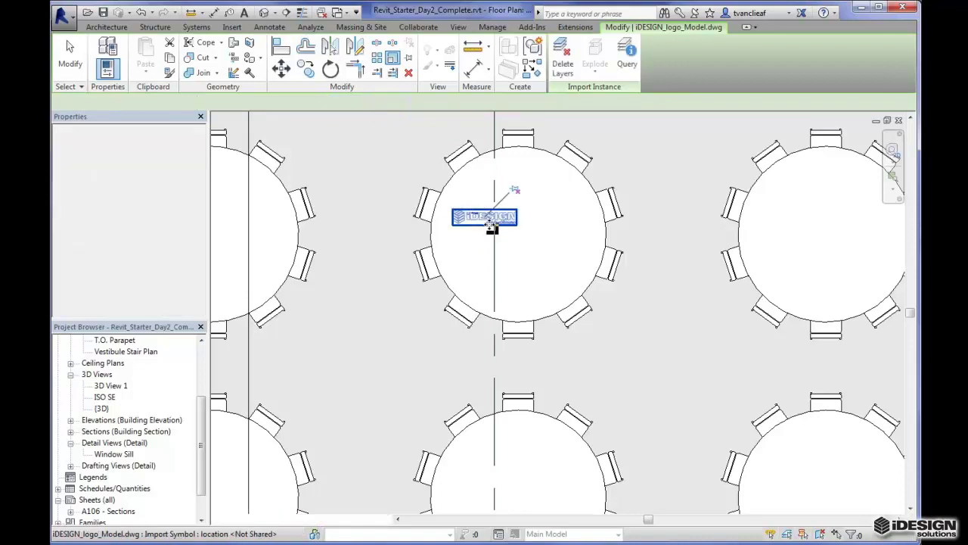
key("Escape")
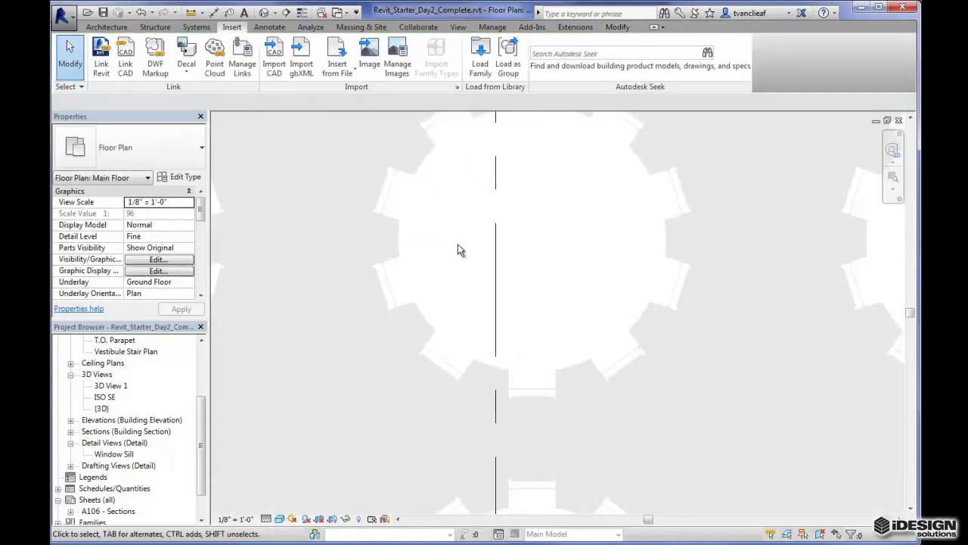
Step: Check the scaled logo, then bring up the context menu for 3D View 1 in the Project Browser
middle_click_drag(459, 249, 461, 303)
left_click(473, 230)
key("Escape")
scroll(459, 252, "down", 3)
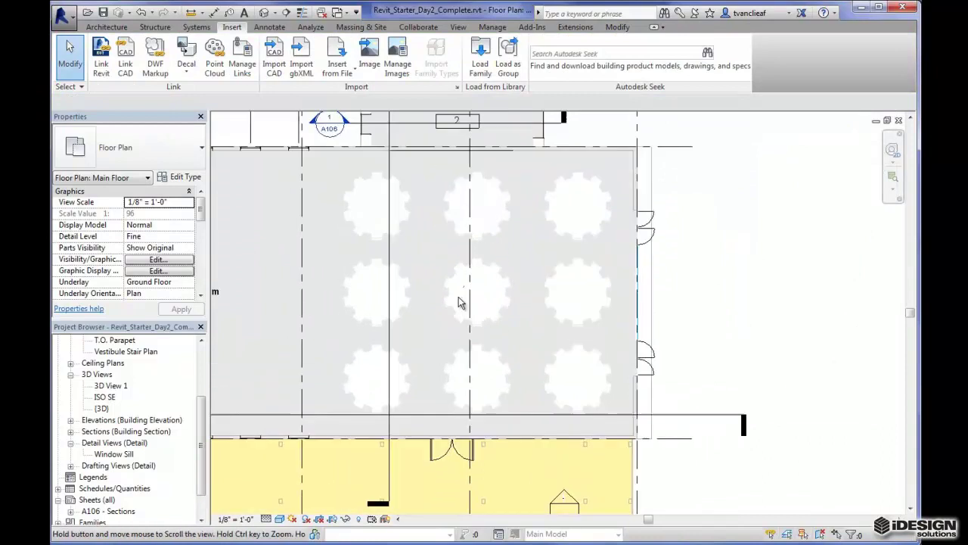
left_click(115, 386)
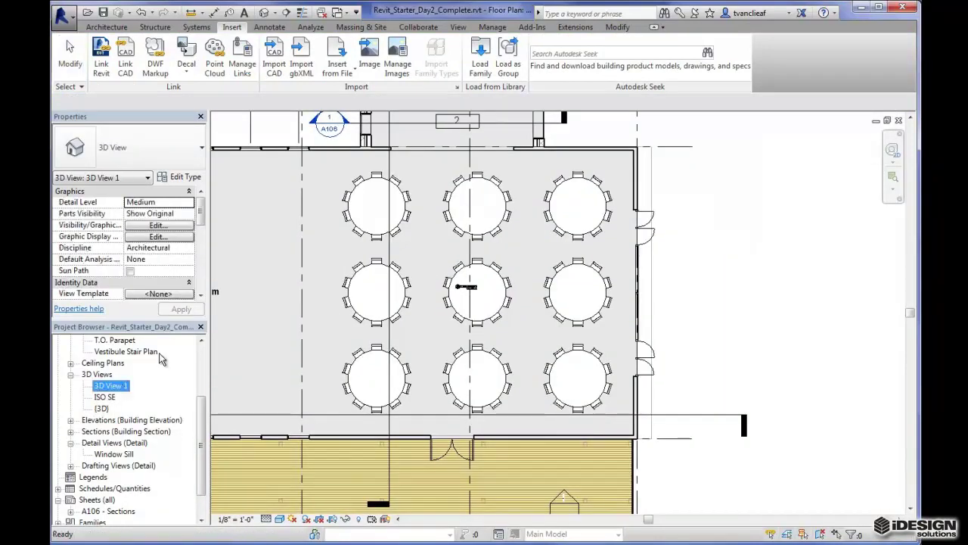
right_click(110, 386)
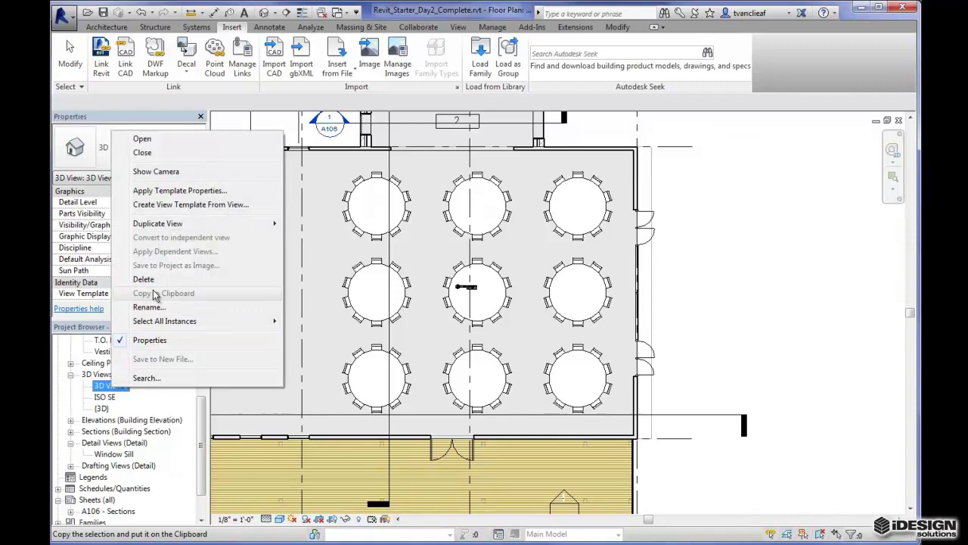
Step: Show 3D View 1's camera in the floor plan
left_click(156, 170)
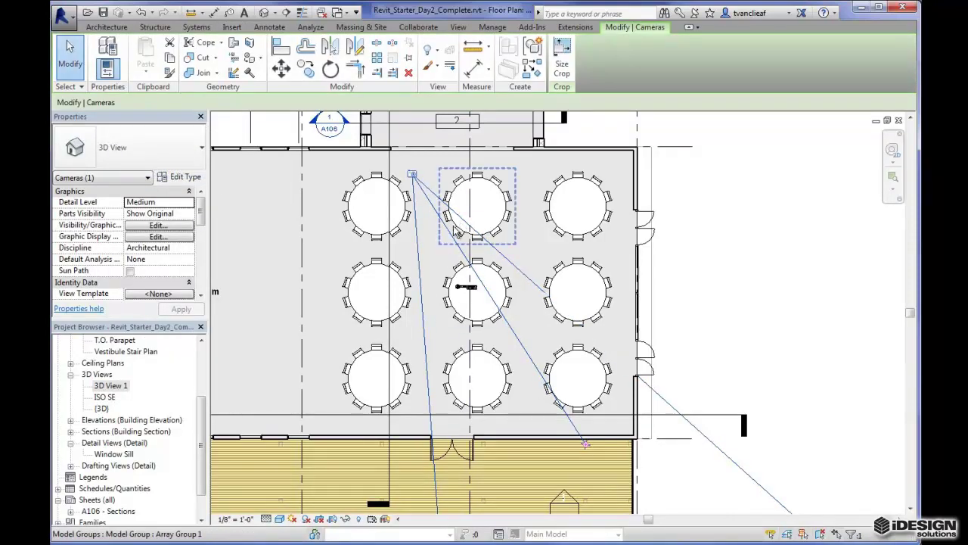
scroll(420, 172, "up", 3)
scroll(408, 318, "up", 4)
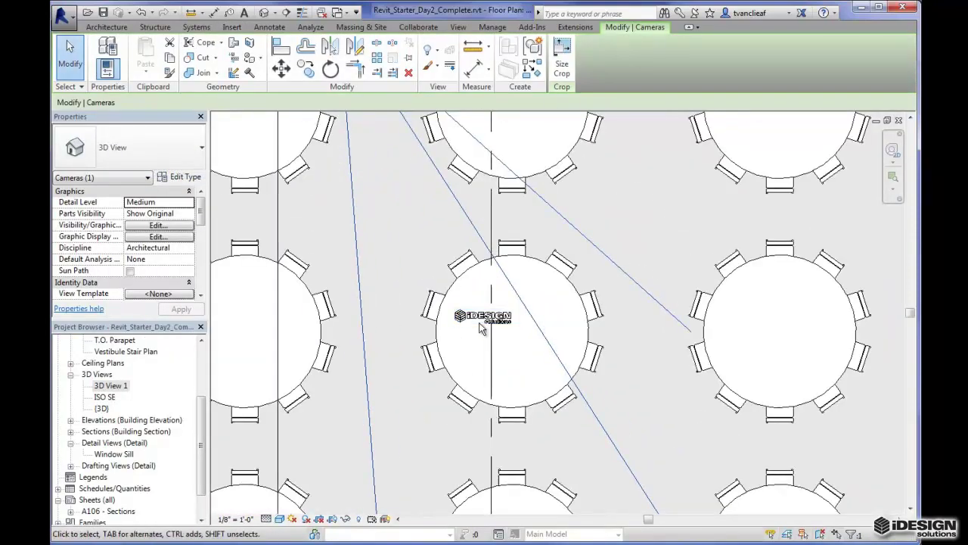
Step: Rotate the iDESIGN logo 180° on the centre table with RO
left_click(486, 333)
scroll(486, 333, "up", 3)
scroll(487, 333, "down", 1)
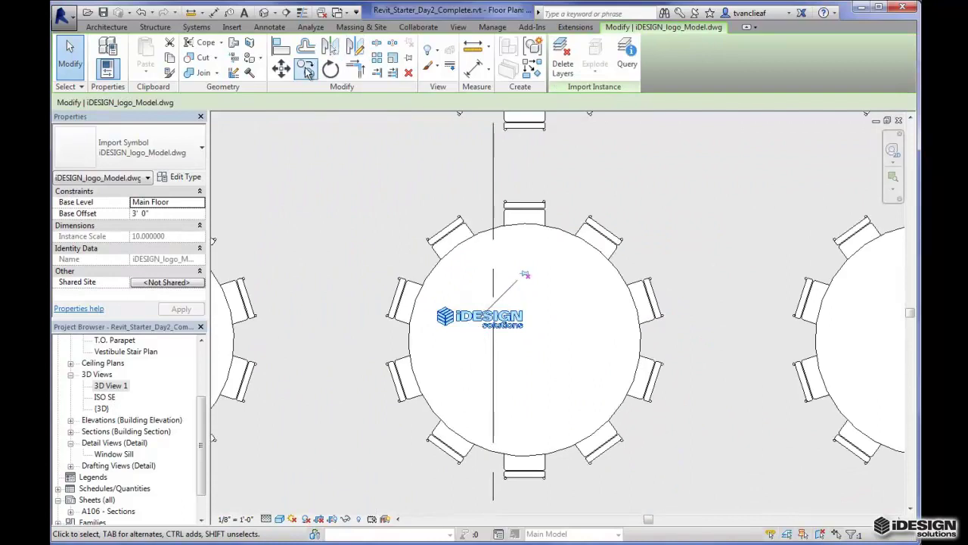
key("r")
key("o")
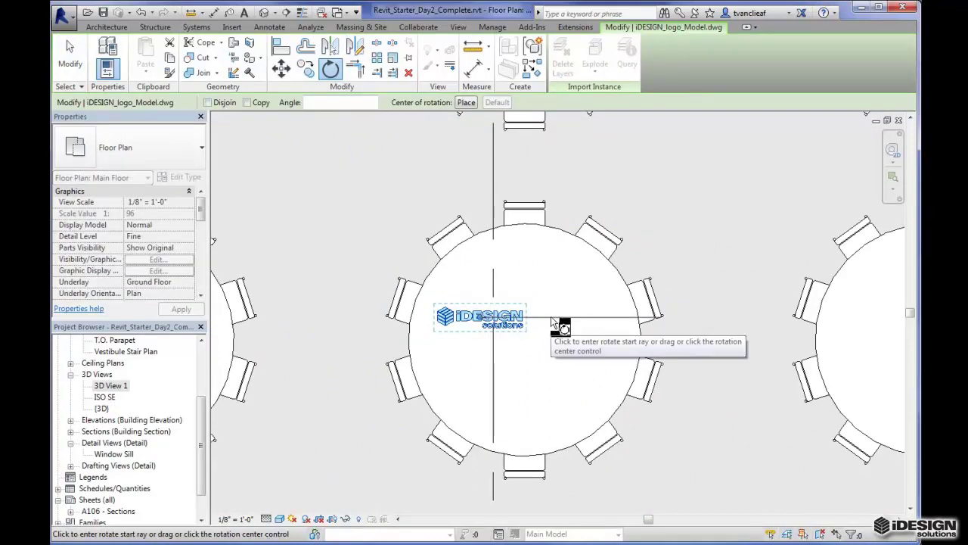
left_click(561, 319)
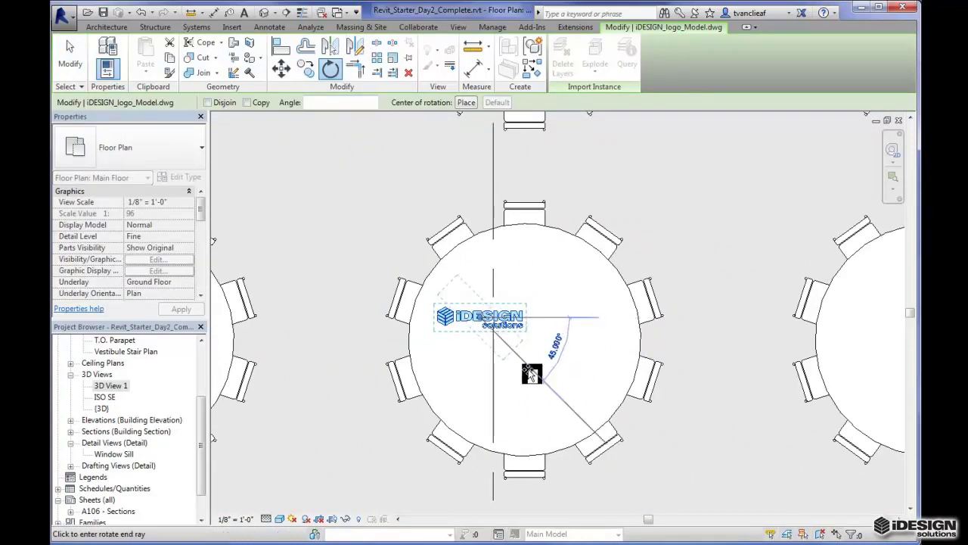
left_click(391, 338)
middle_click_drag(401, 351, 419, 364)
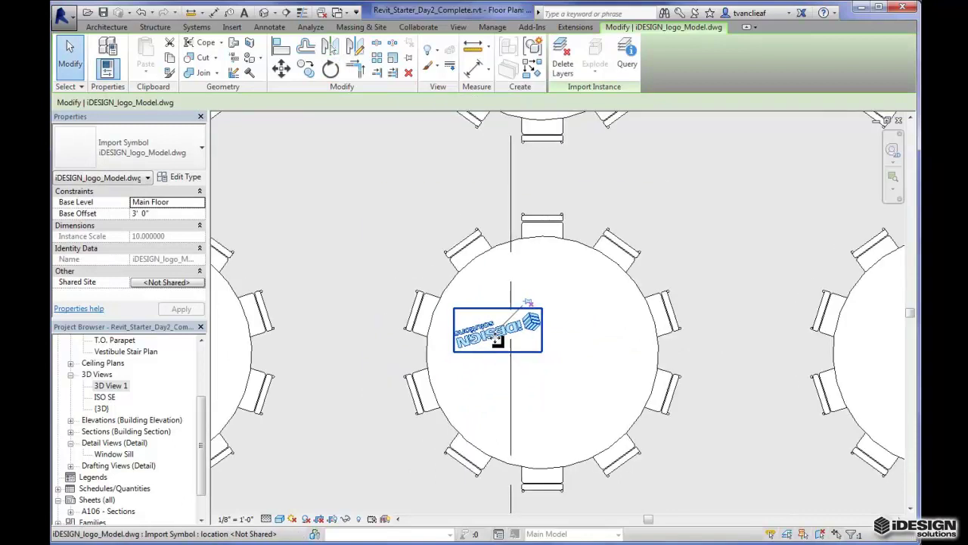
left_click(318, 347)
Step: Open 3D View 1 and change the camera Eye Elevation to 148' 0"
double_click(112, 385)
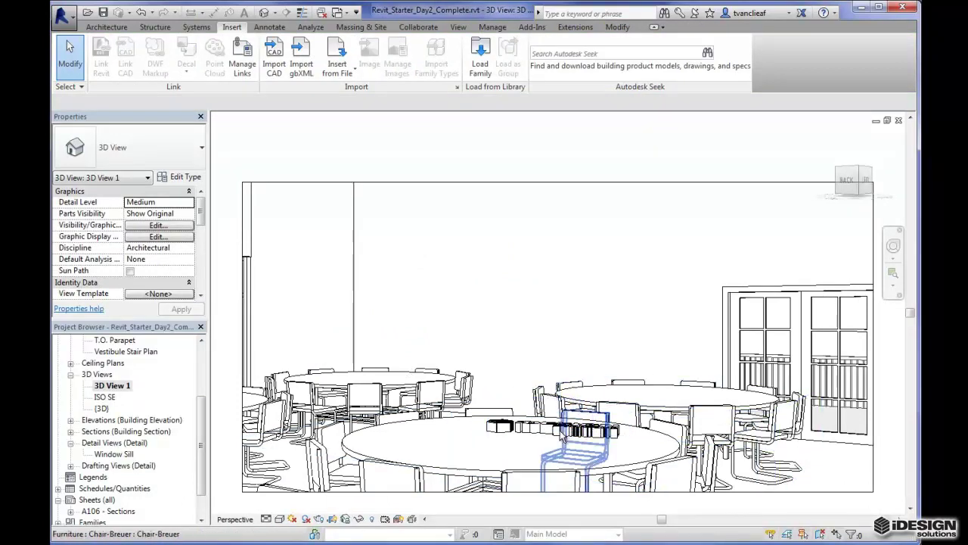
left_click_drag(202, 224, 205, 282)
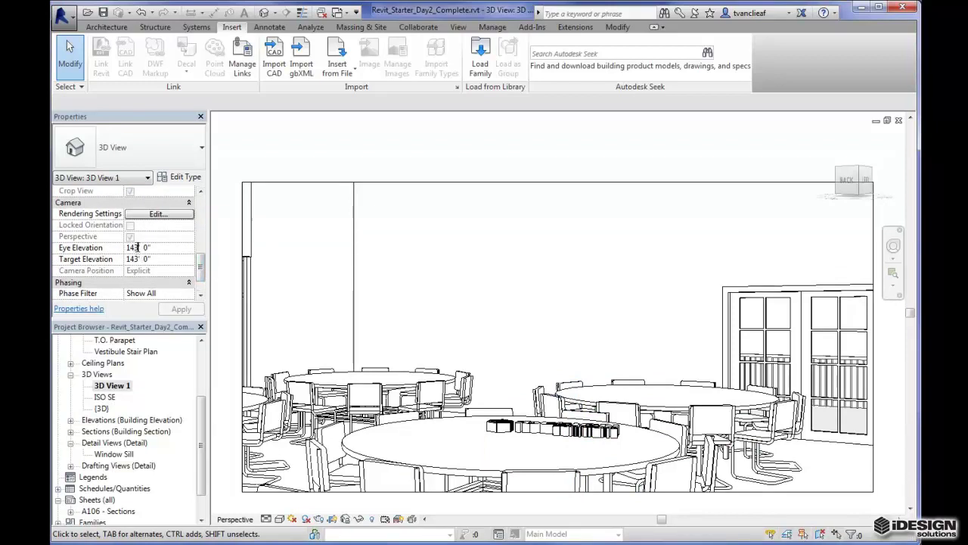
left_click_drag(136, 247, 132, 248)
type("48")
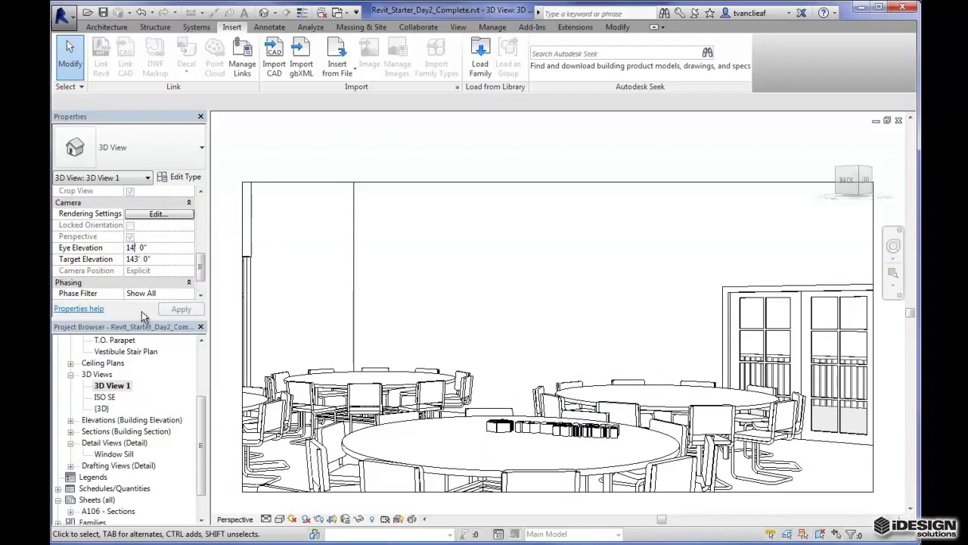
left_click(169, 310)
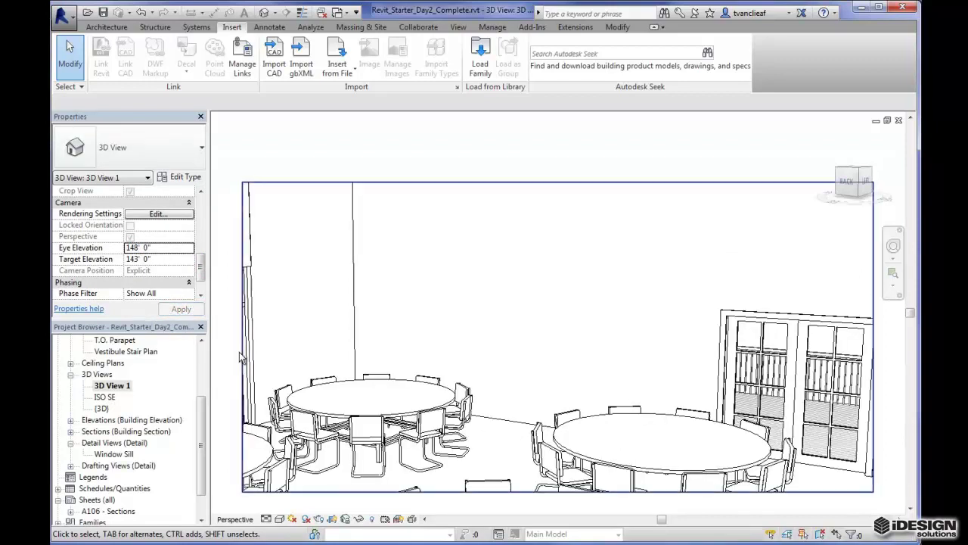
middle_click_drag(513, 330, 508, 286)
scroll(506, 281, "down", 1)
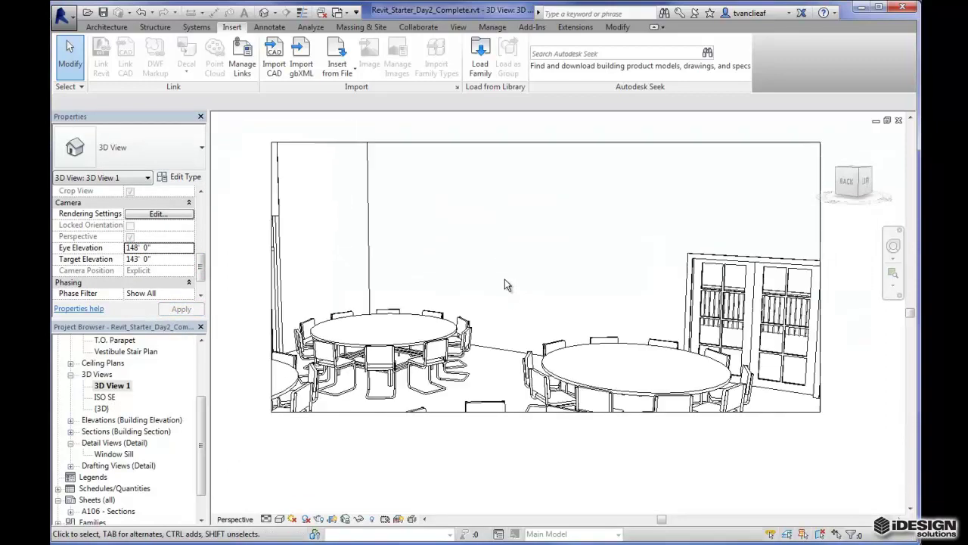
Step: Extend the crop region down to the near table, then trim its left, top and right edges around the logo
left_click(447, 413)
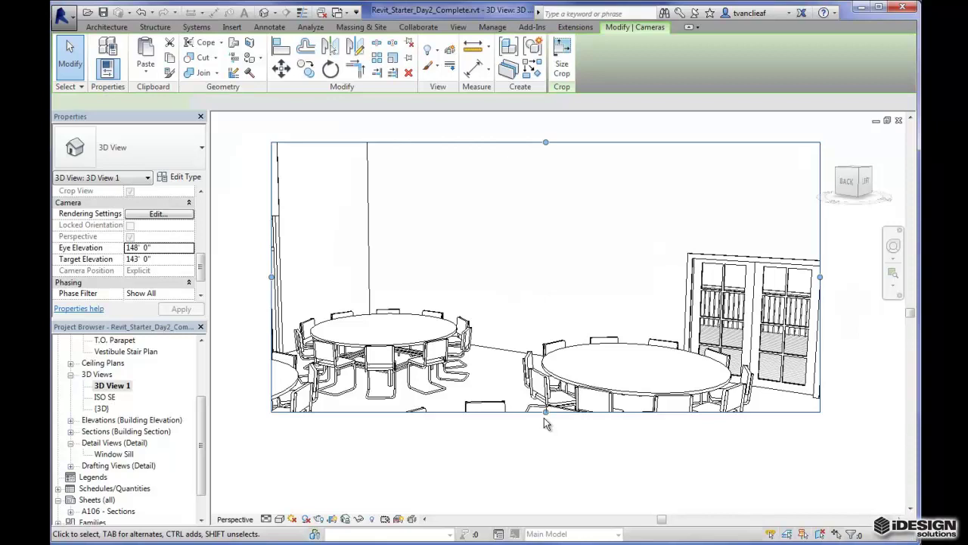
left_click_drag(545, 412, 546, 500)
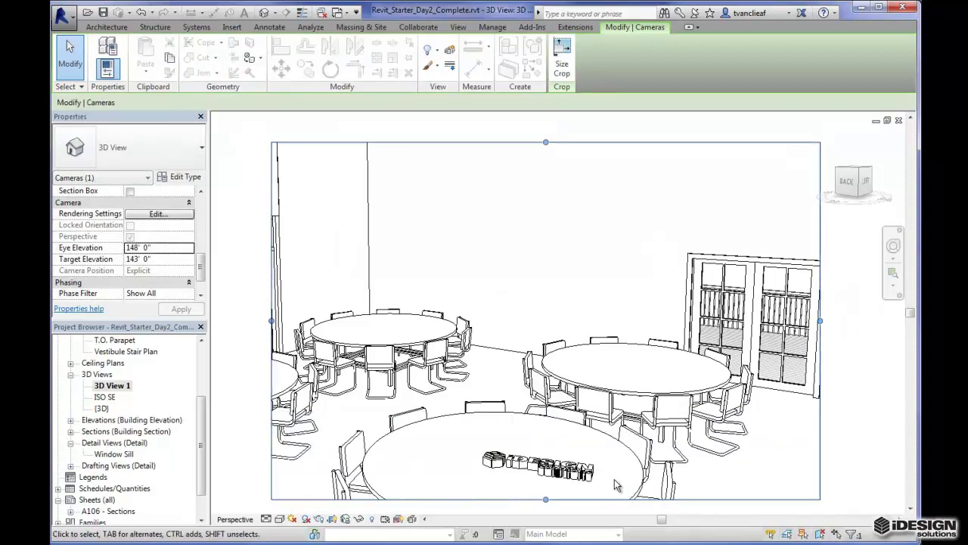
middle_click_drag(627, 484, 629, 447)
scroll(527, 453, "up", 1)
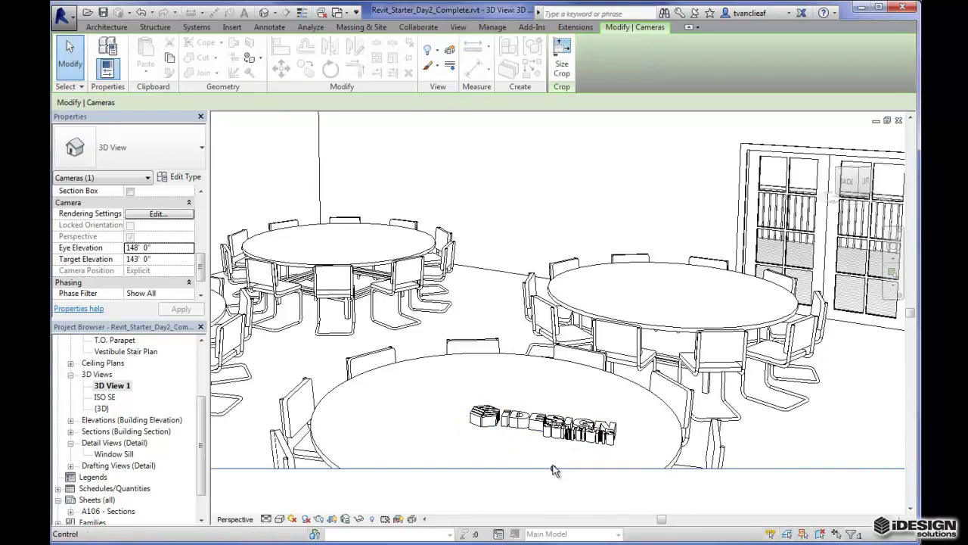
scroll(553, 467, "down", 2)
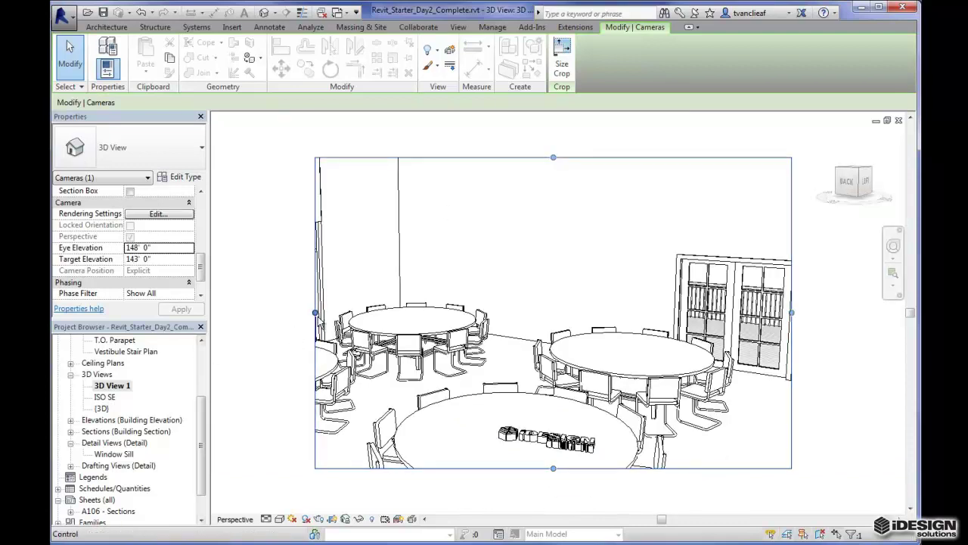
left_click_drag(315, 312, 439, 312)
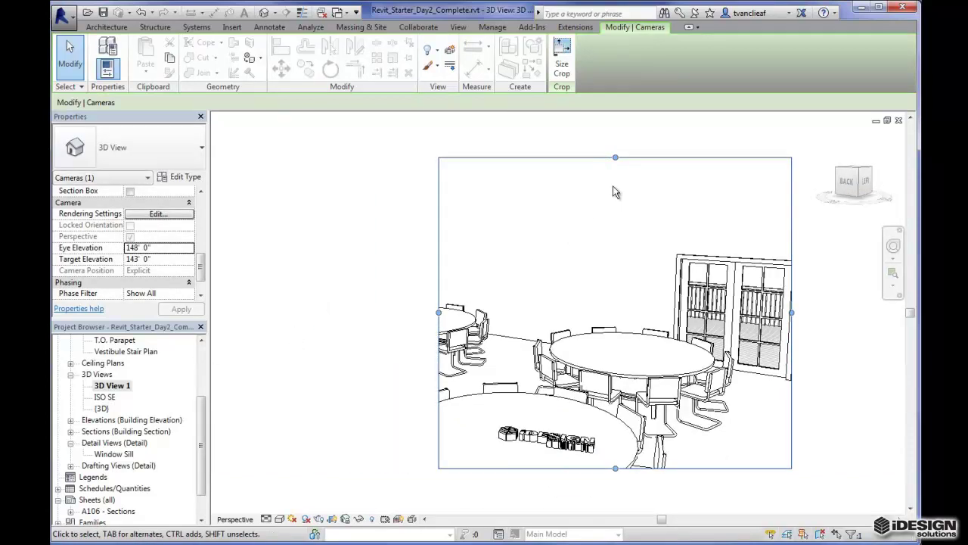
left_click_drag(615, 158, 615, 349)
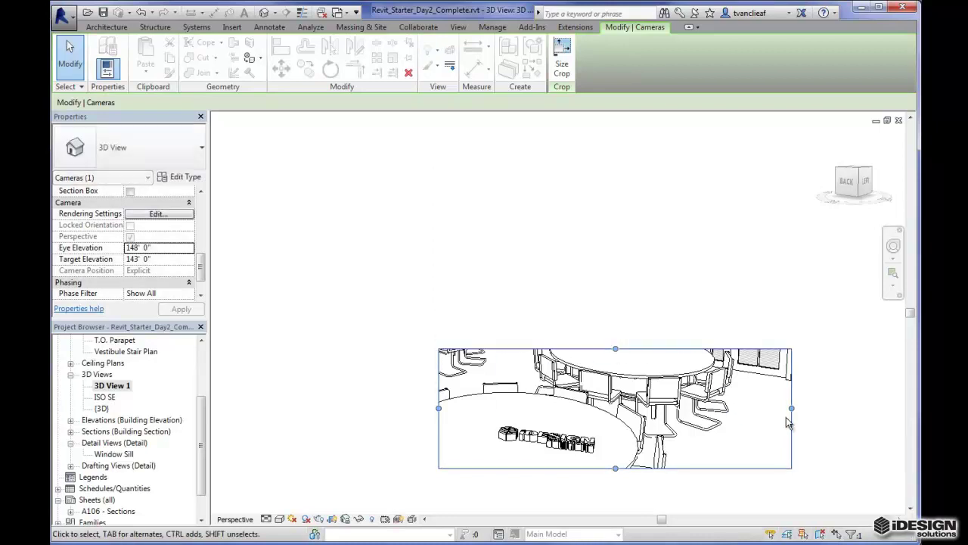
left_click_drag(791, 408, 641, 409)
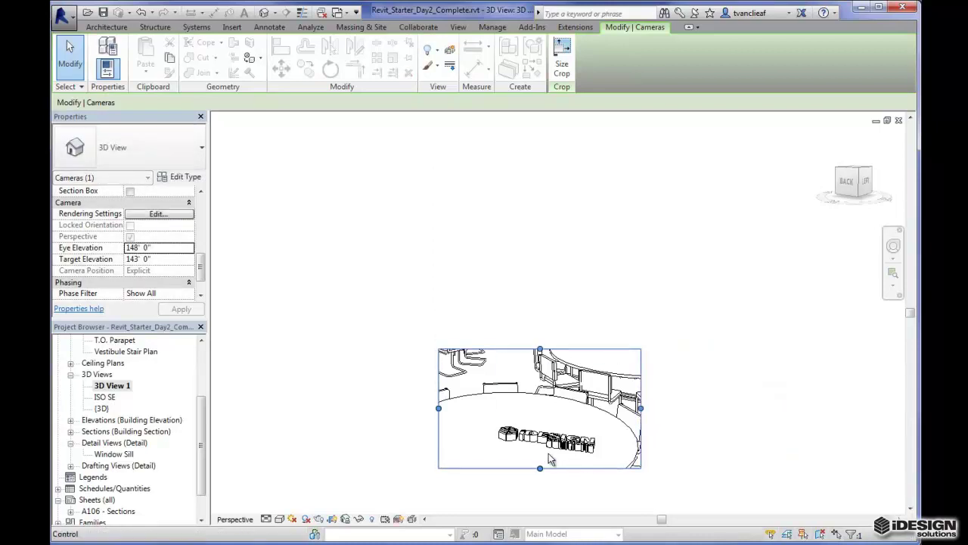
scroll(548, 451, "up", 5)
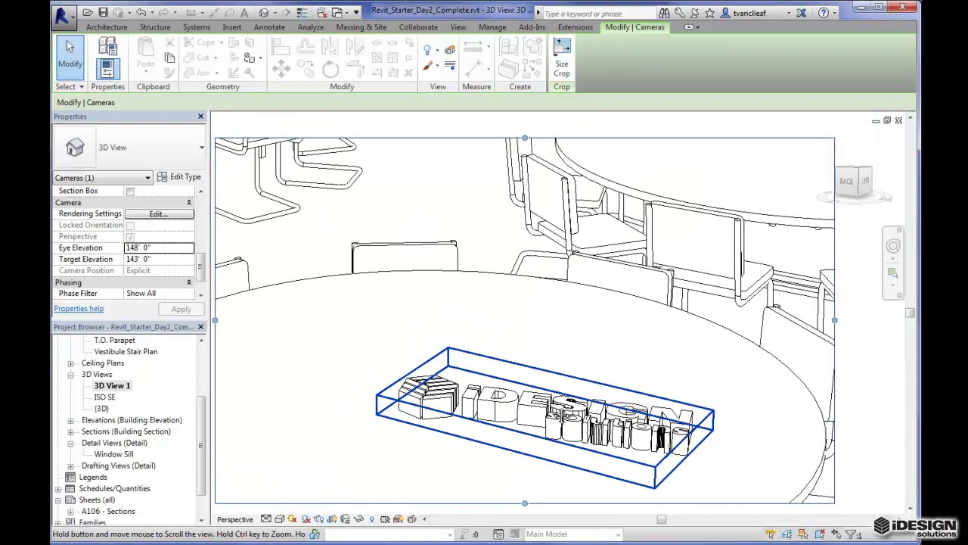
scroll(431, 497, "down", 3)
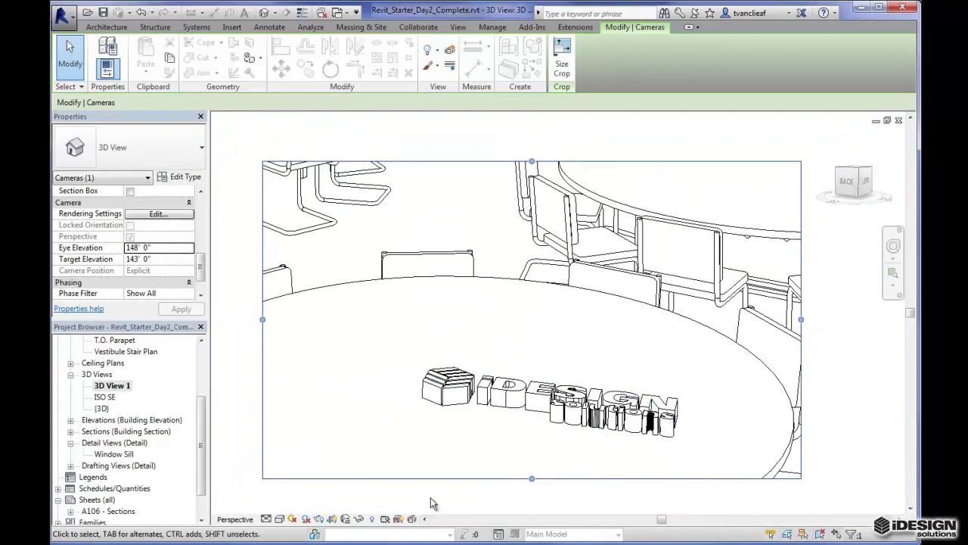
Step: Set 3D View 1 to Shaded display, then switch to the iDESIGN_logo.ipt part in Inventor
left_click(279, 520)
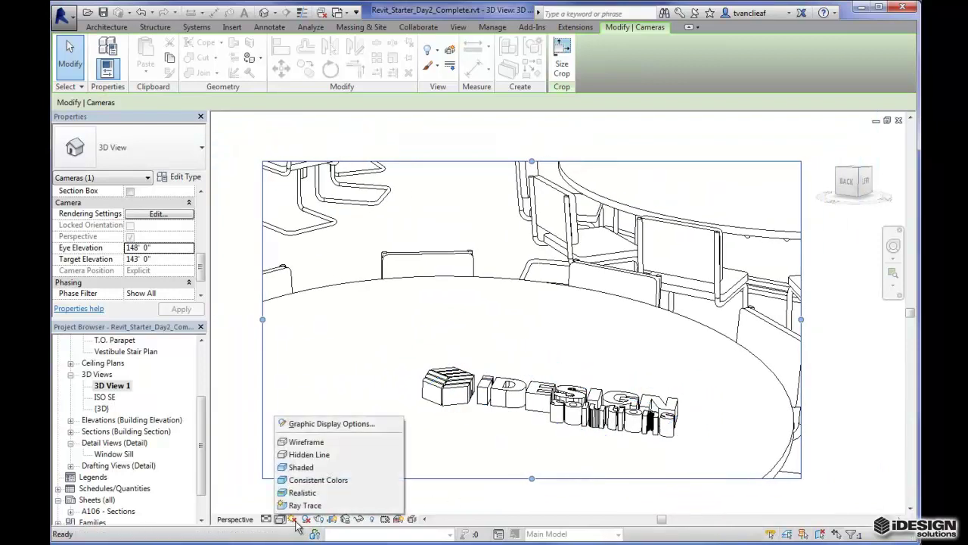
left_click(301, 467)
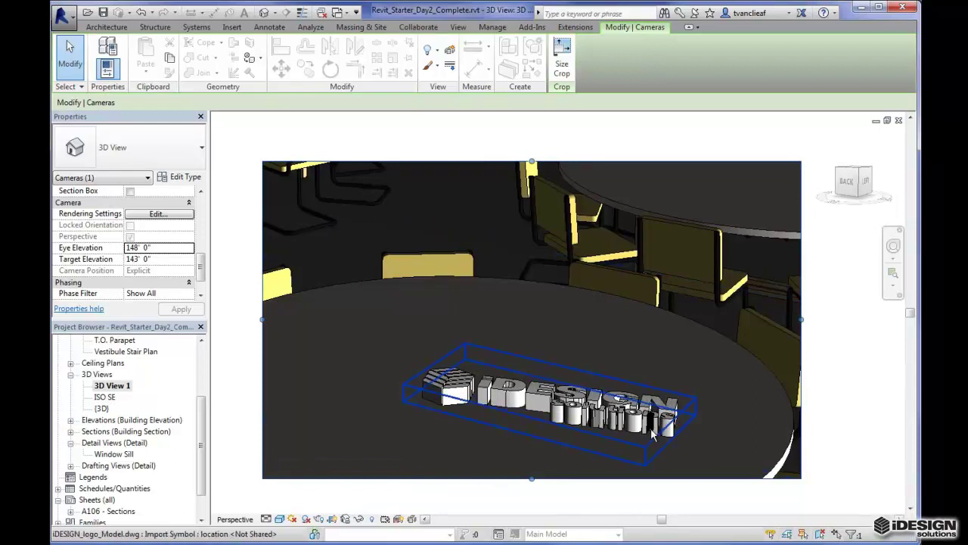
scroll(475, 427, "down", 3)
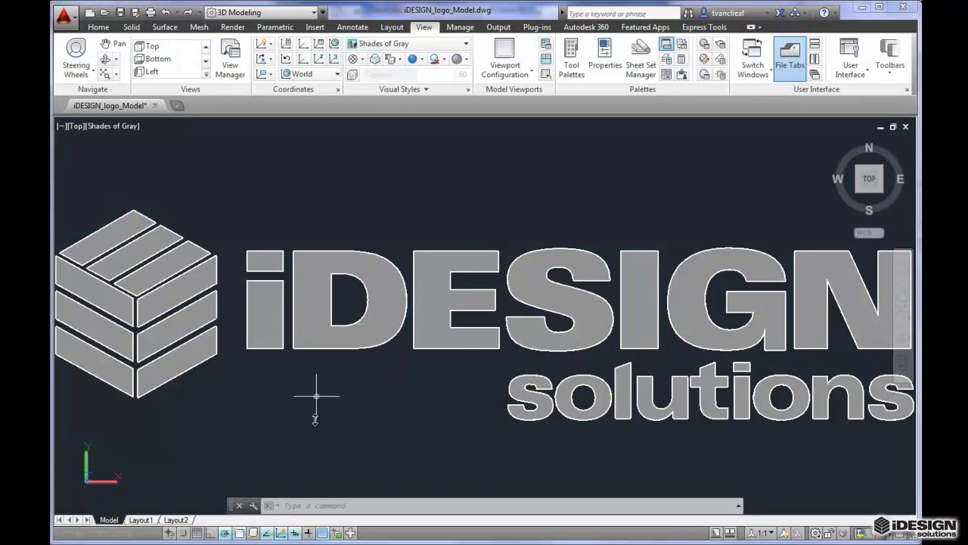
key("alt+Tab")
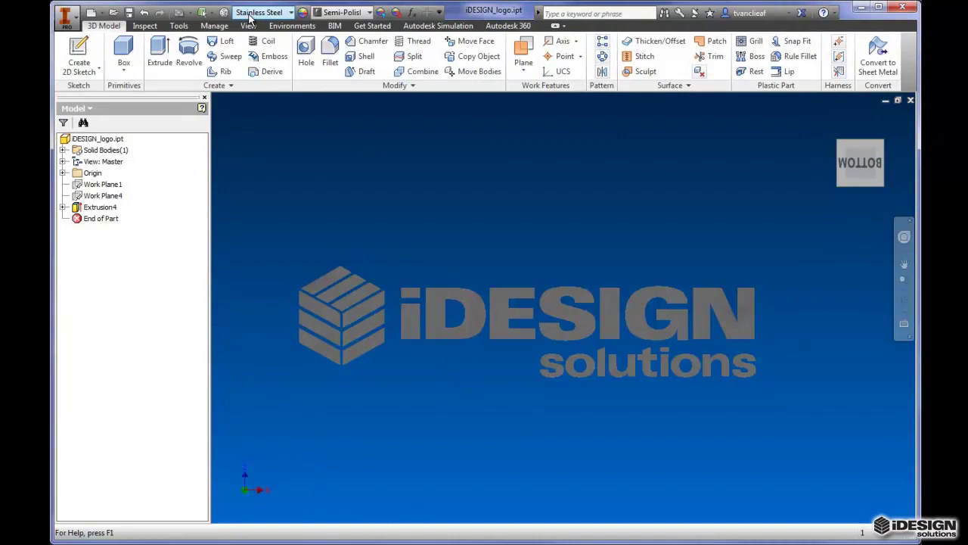
Step: Switch back to iDESIGN_logo_Model.dwg in AutoCAD
key("alt+Tab")
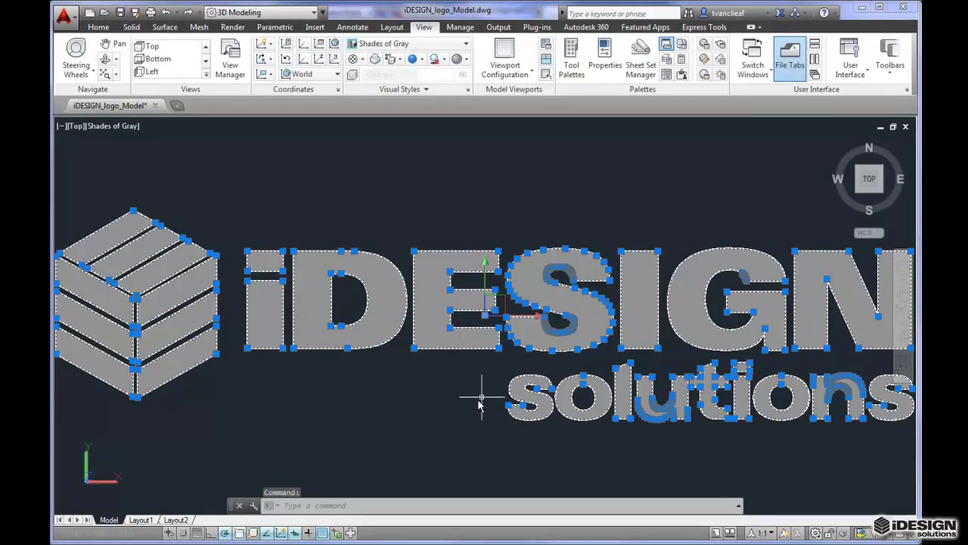
Step: Show AutoCAD's Render ribbon tools for the iDESIGN logo drawing
mouse_move(378, 543)
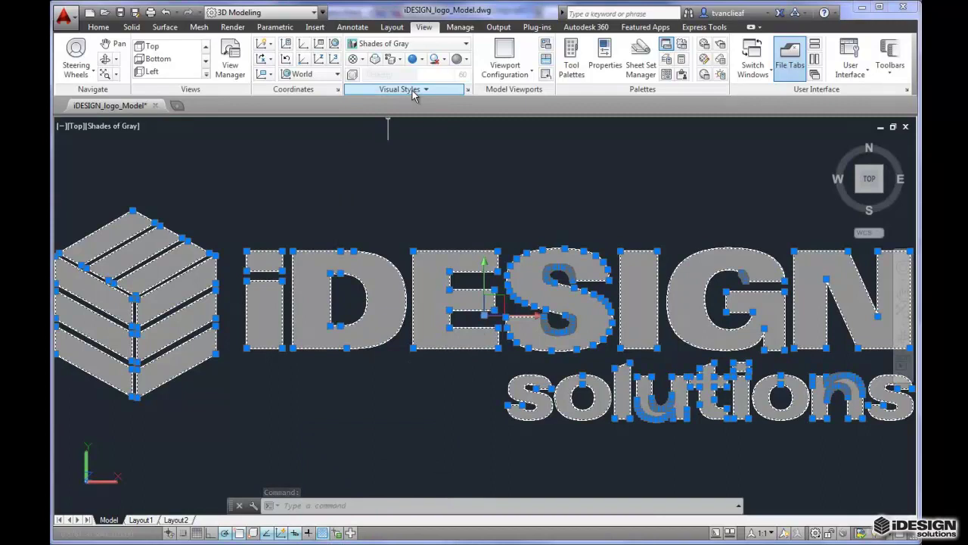
left_click(232, 26)
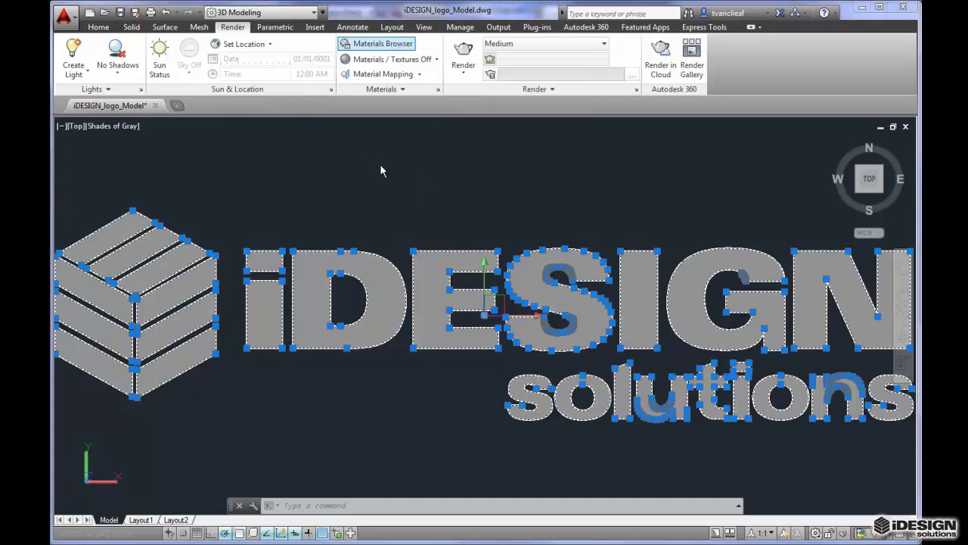
Step: Open AutoCAD's Materials Browser and expand Home > Autodesk Library > Glass to list the Glazing materials
left_click(369, 43)
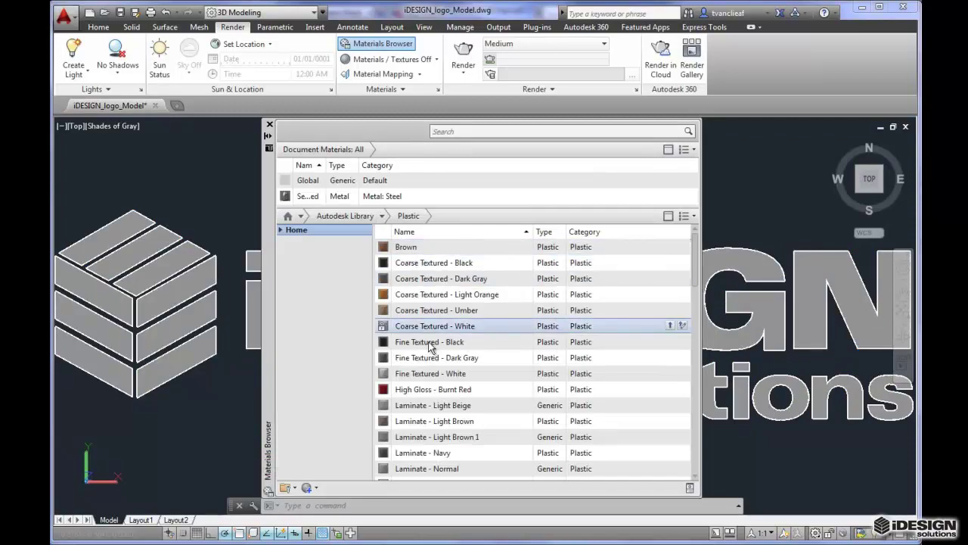
scroll(469, 335, "down", 8)
scroll(431, 340, "down", 7)
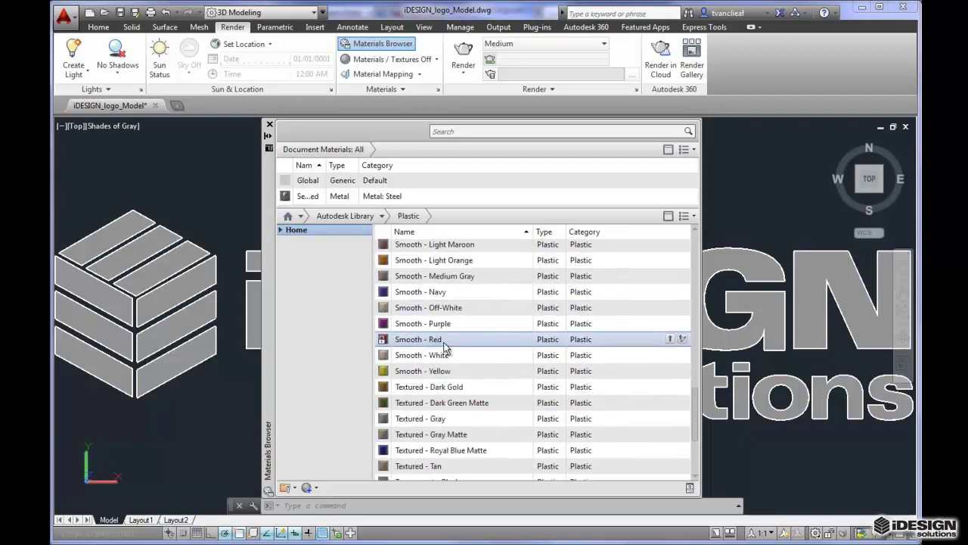
scroll(446, 348, "down", 3)
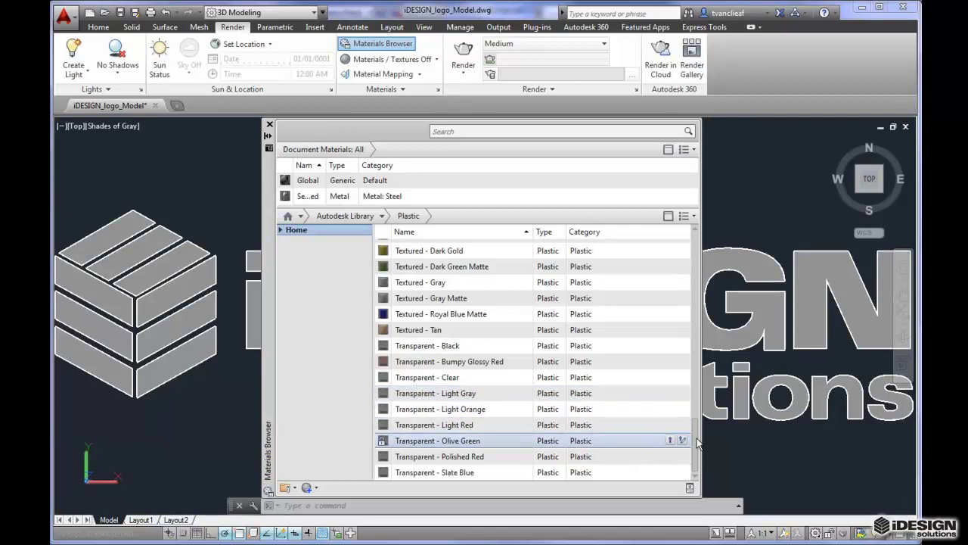
left_click_drag(690, 445, 674, 241)
left_click(280, 230)
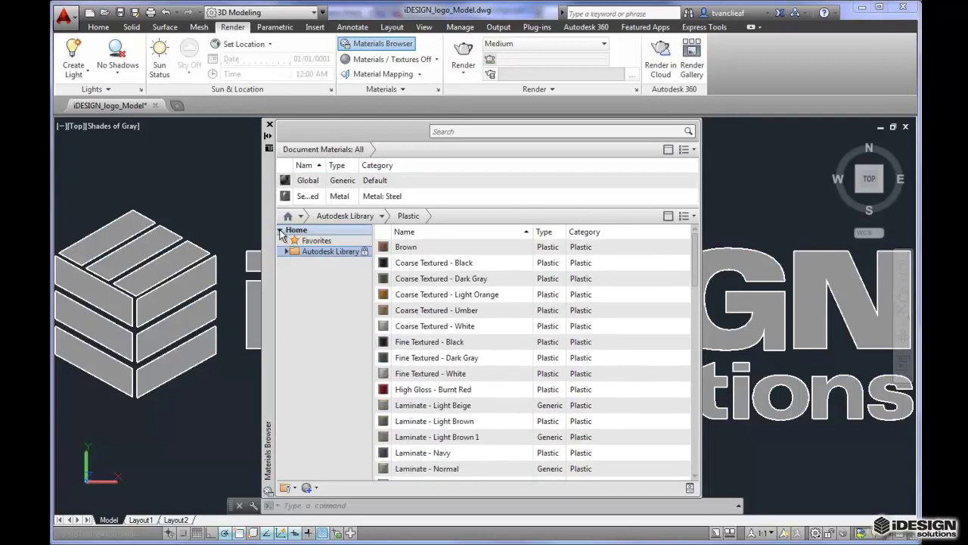
left_click(286, 251)
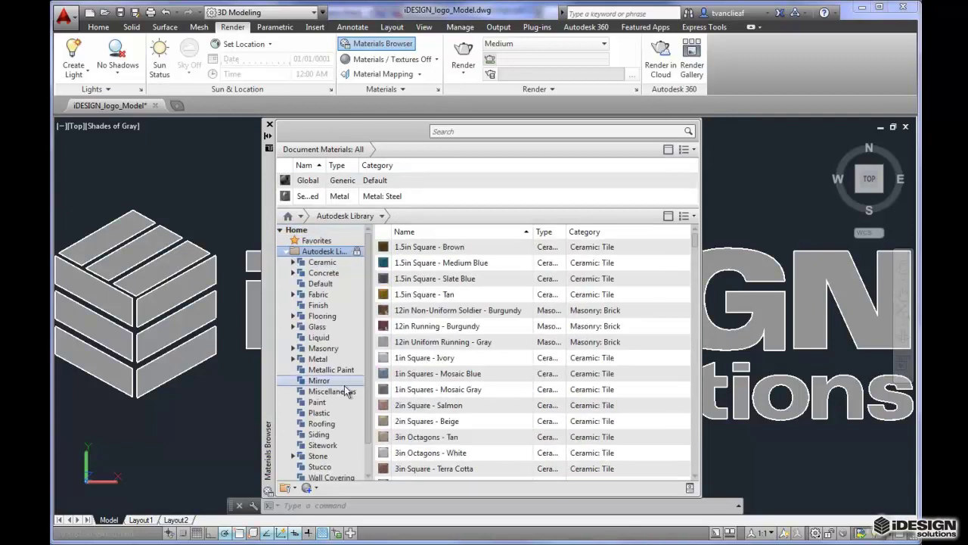
left_click(292, 326)
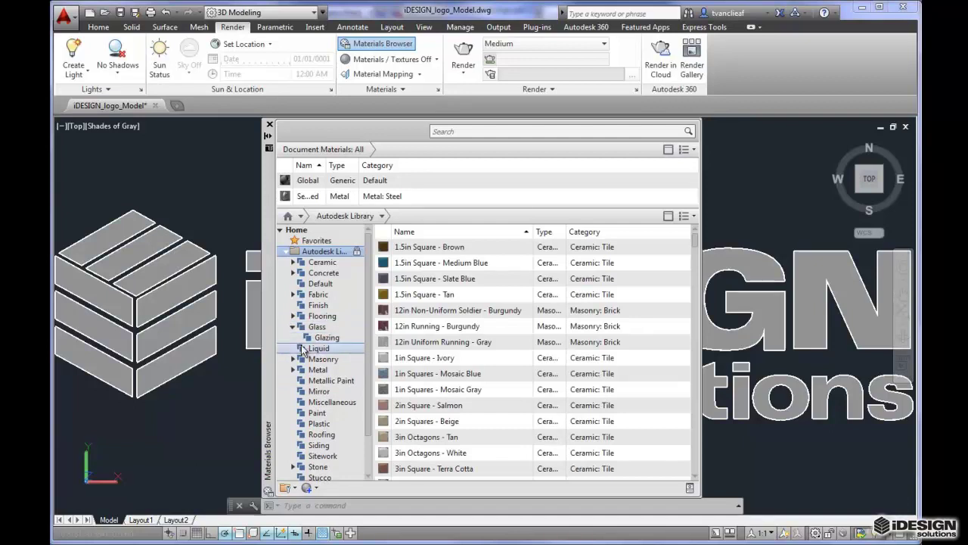
left_click(319, 339)
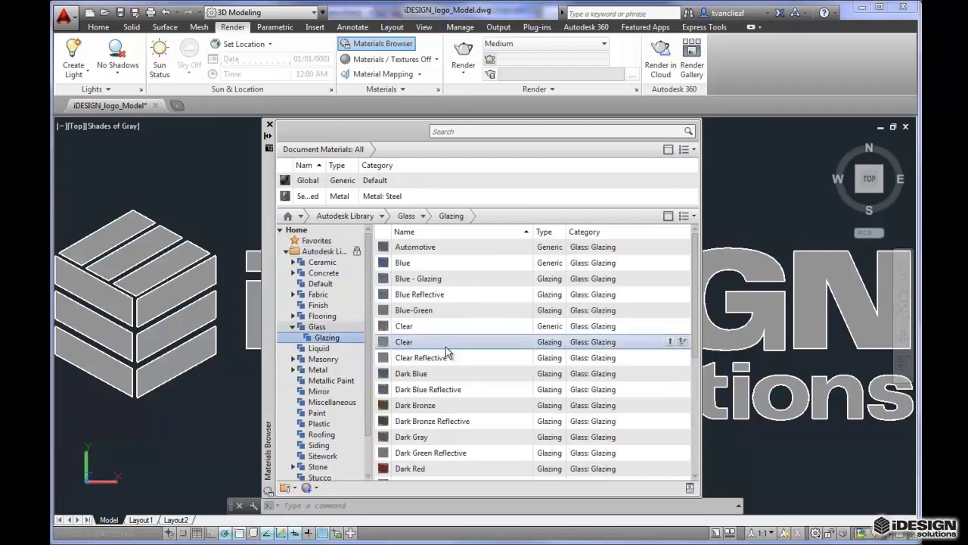
scroll(451, 355, "down", 5)
scroll(435, 379, "up", 5)
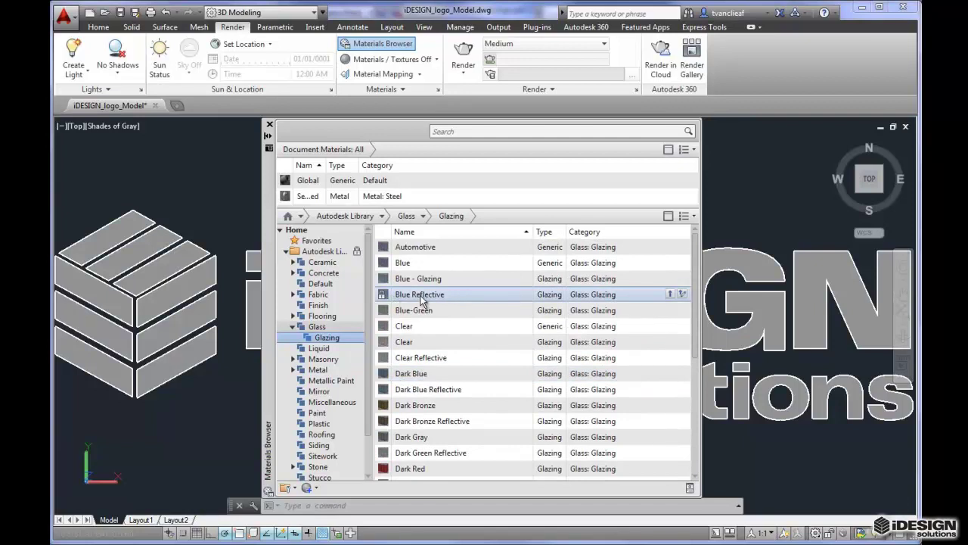
Step: Add Blue Reflective to the drawing's materials and select all the logo objects
left_click(670, 295)
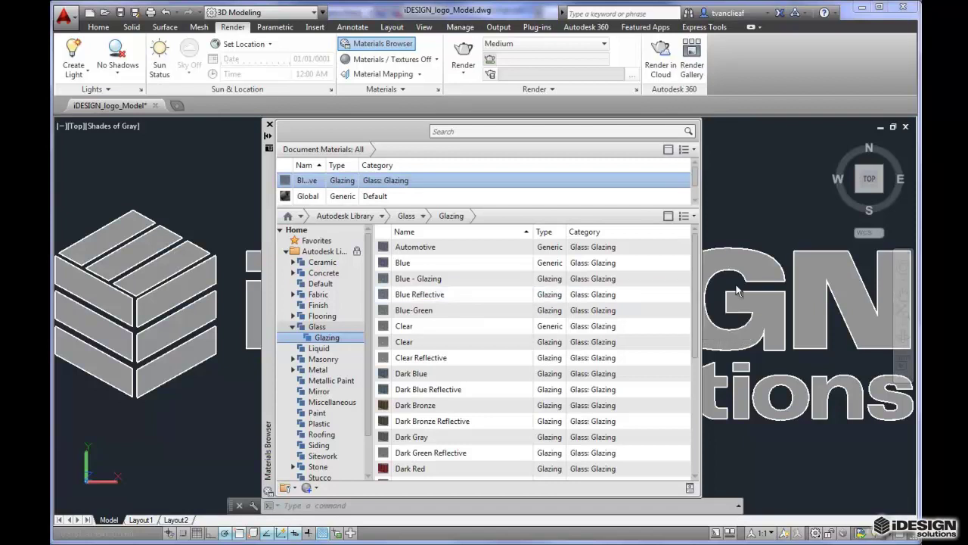
key("ctrl+a")
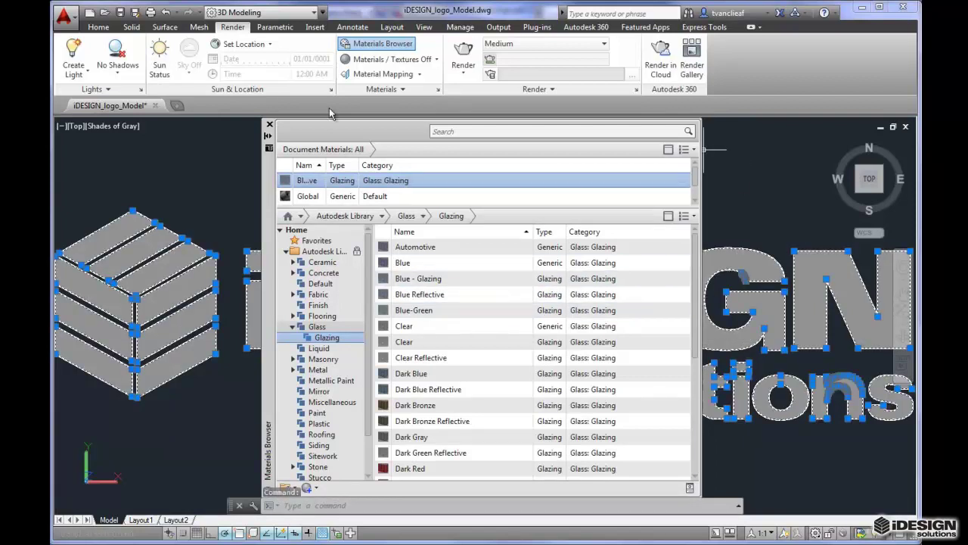
left_click(270, 124)
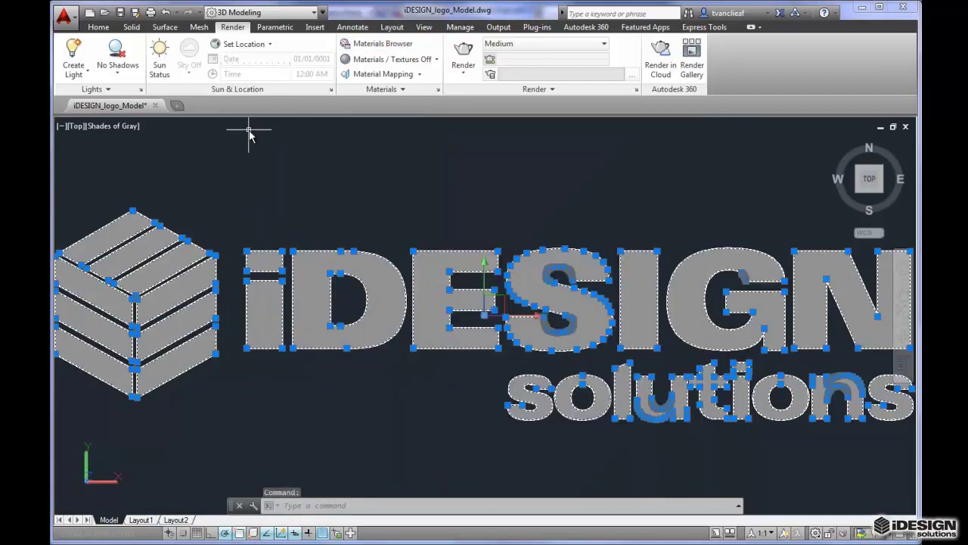
Step: Set the Material property of the selected logo solids to Blue Reflective, then clear the selection
right_click(184, 280)
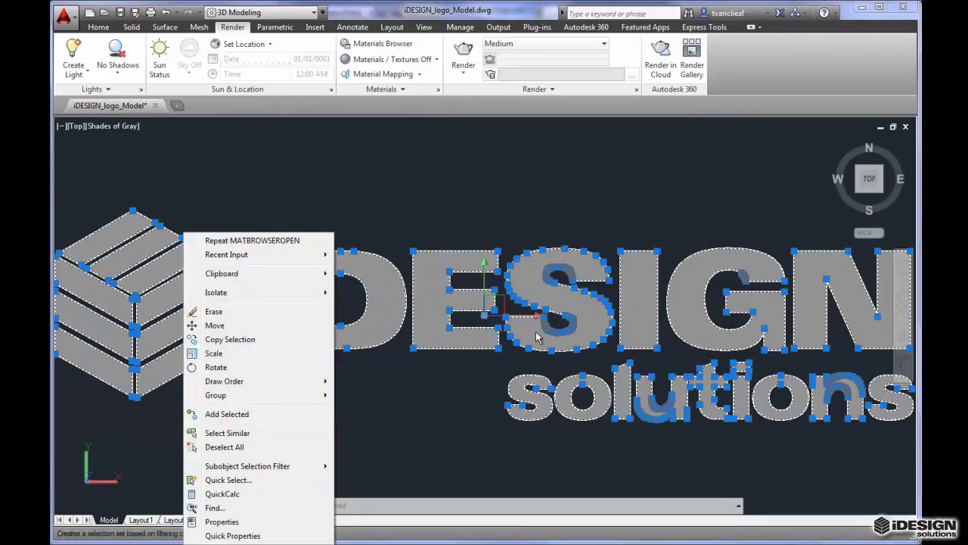
left_click(221, 522)
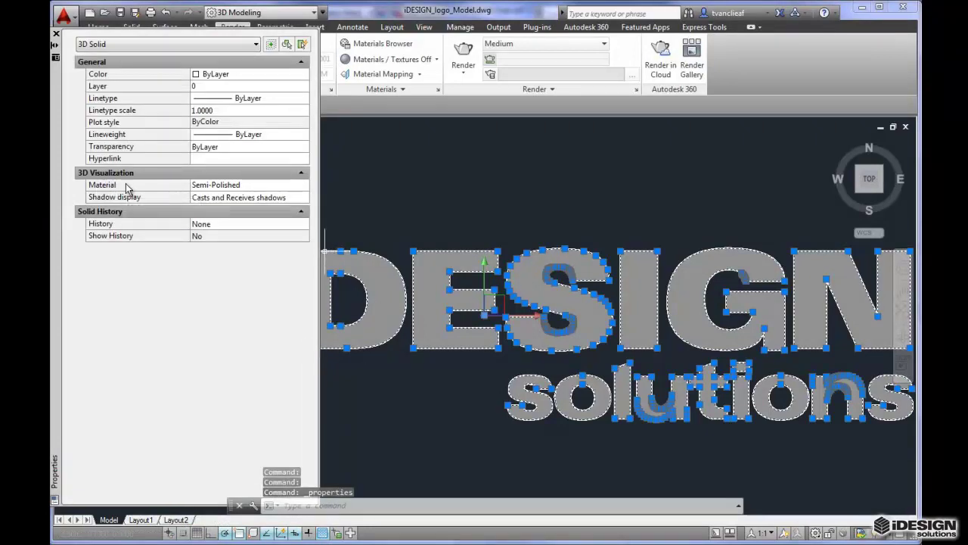
left_click(257, 190)
left_click(304, 187)
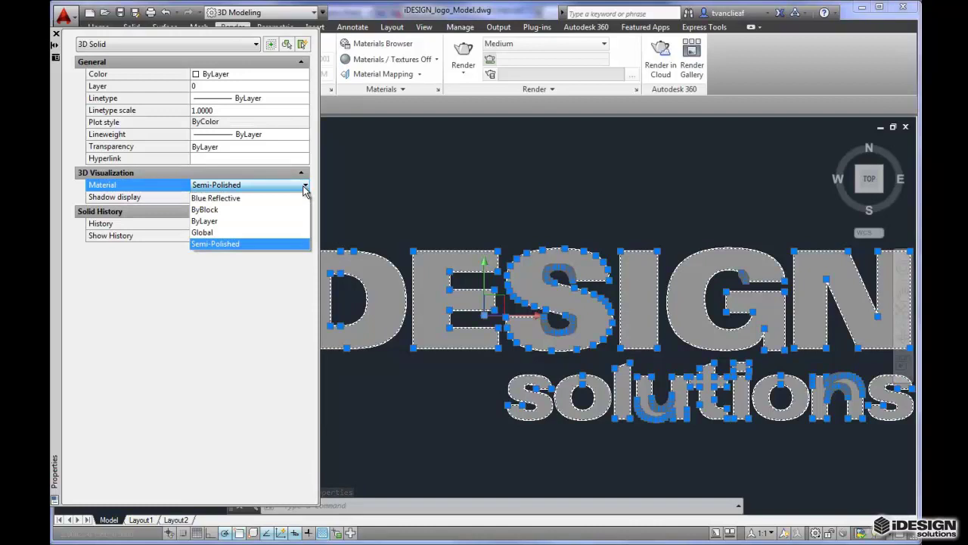
left_click(231, 199)
left_click(401, 410)
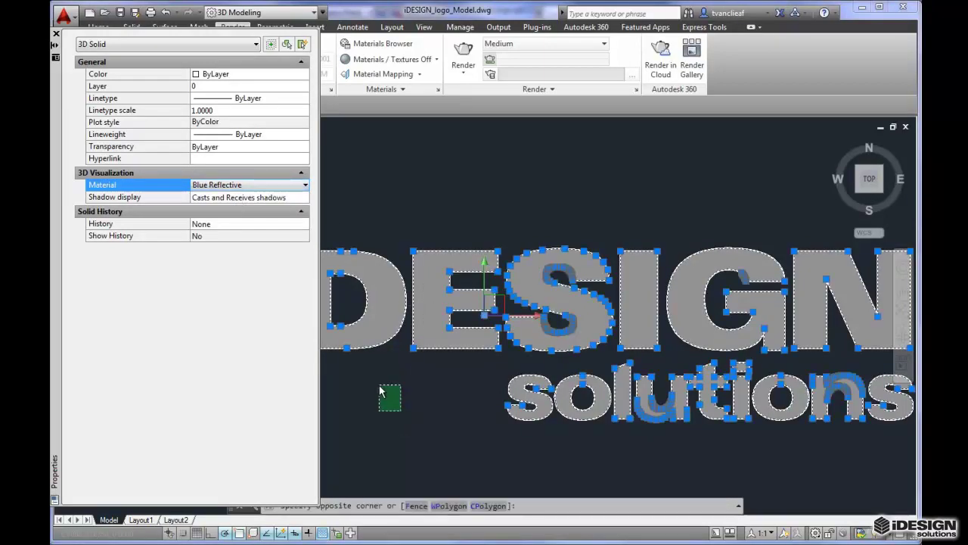
left_click(381, 391)
left_click(378, 383)
left_click(383, 378)
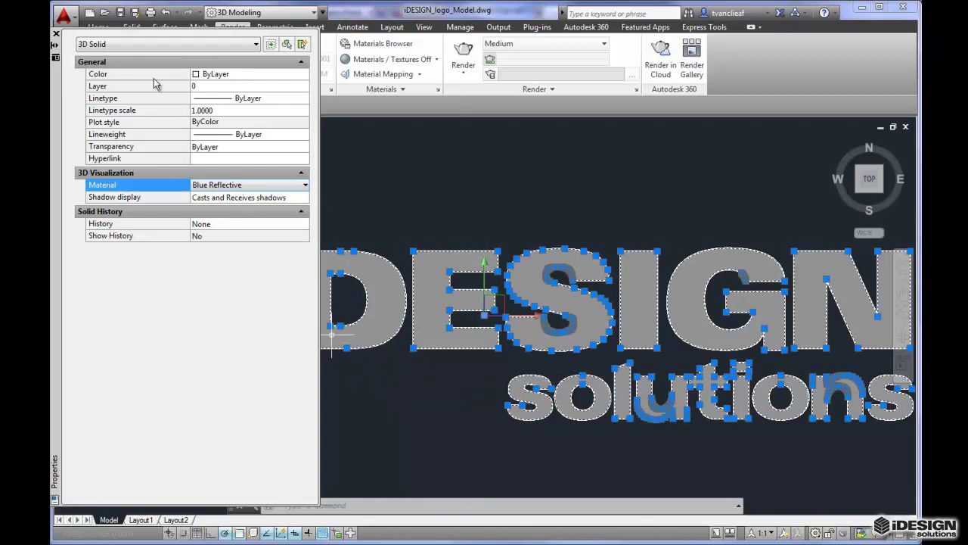
left_click(56, 34)
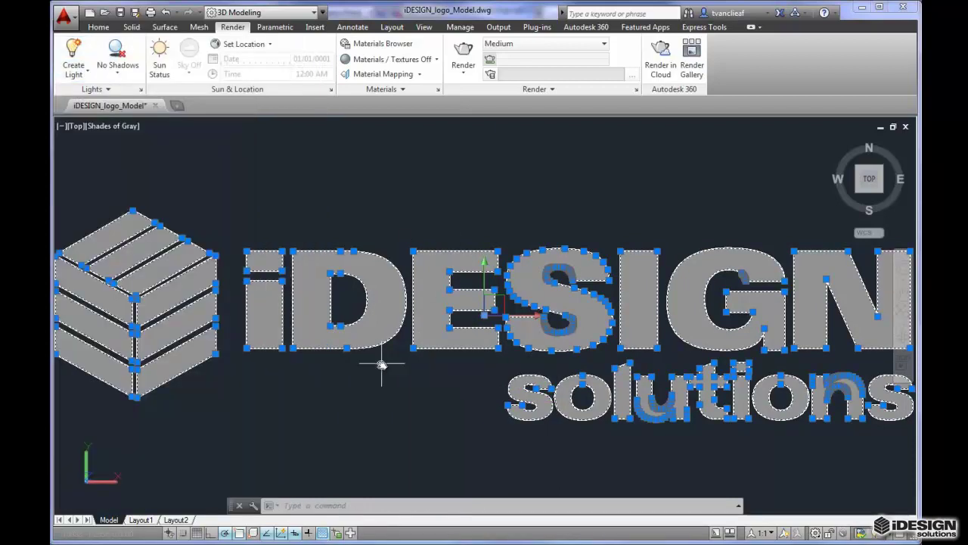
key("Escape")
Step: Reselect all logo solids and confirm in Properties that they carry Blue Reflective
key("ctrl+a")
right_click(642, 350)
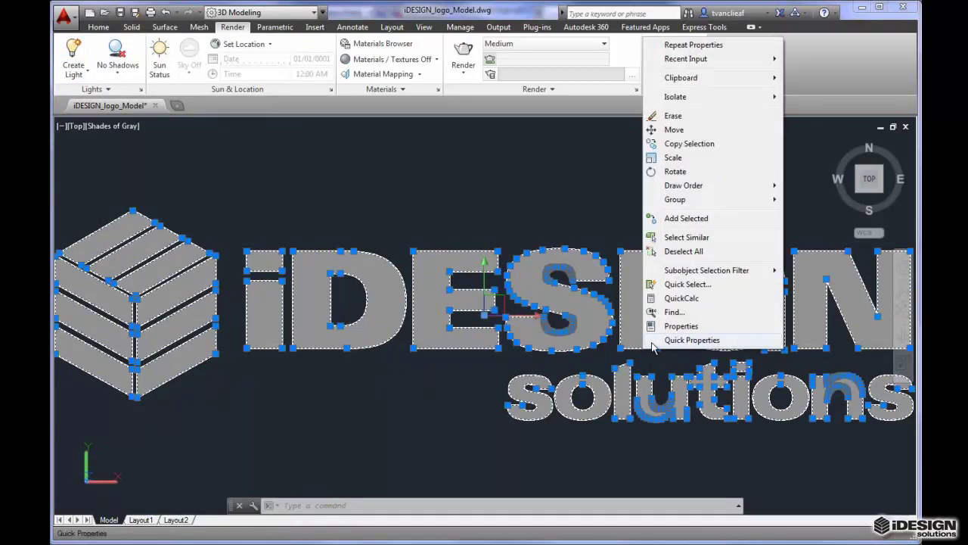
left_click(680, 328)
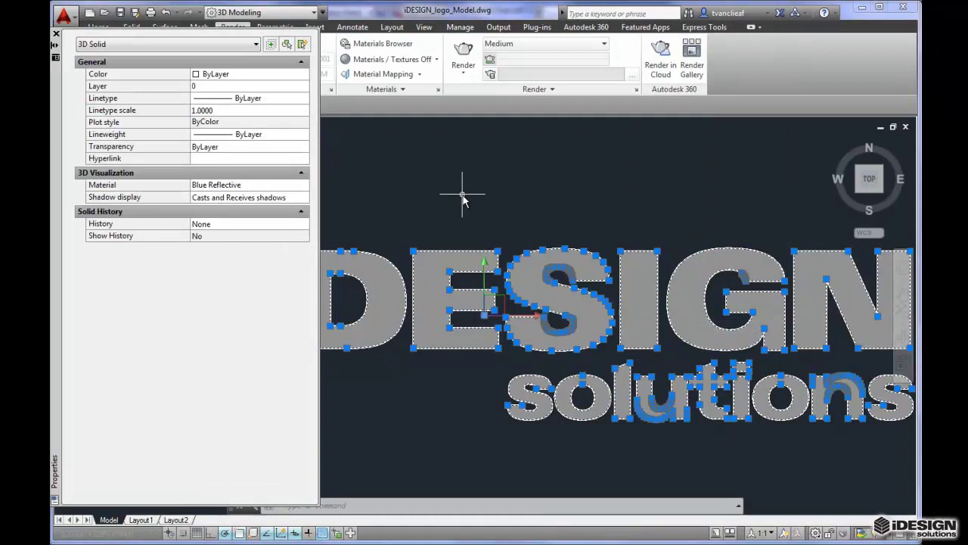
key("Escape")
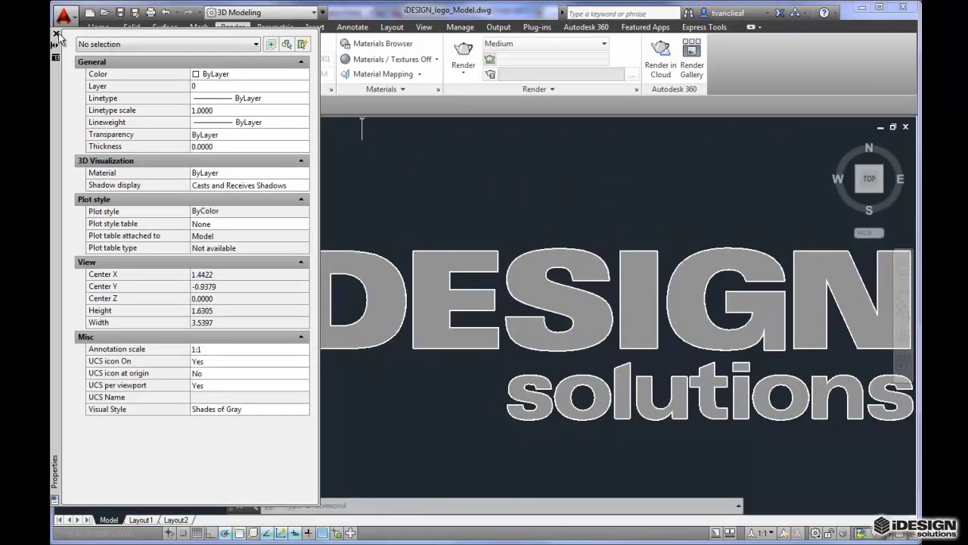
Step: Review the logo in a tilted, then top-down, zoomed view and save iDESIGN_logo_Model.dwg
left_click(56, 34)
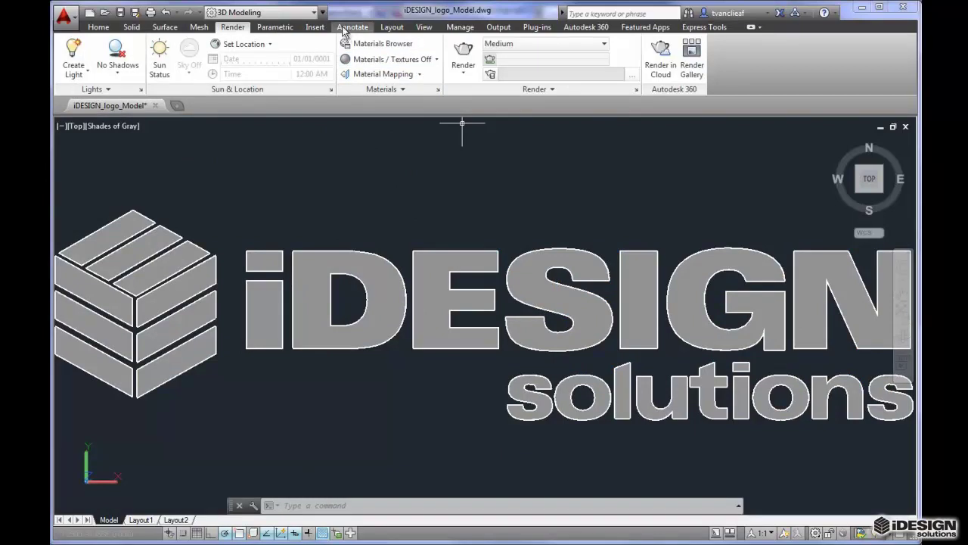
left_click(422, 28)
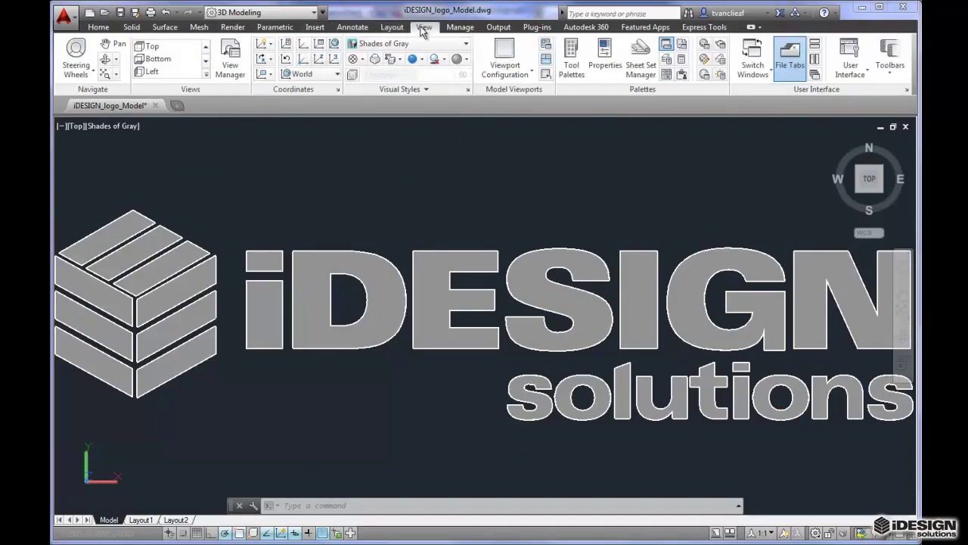
left_click(465, 44)
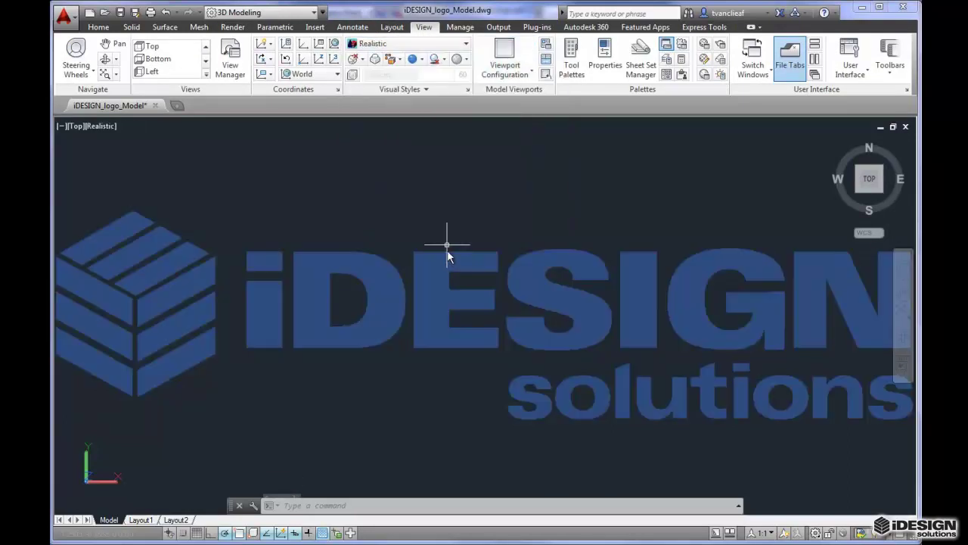
left_click(869, 192)
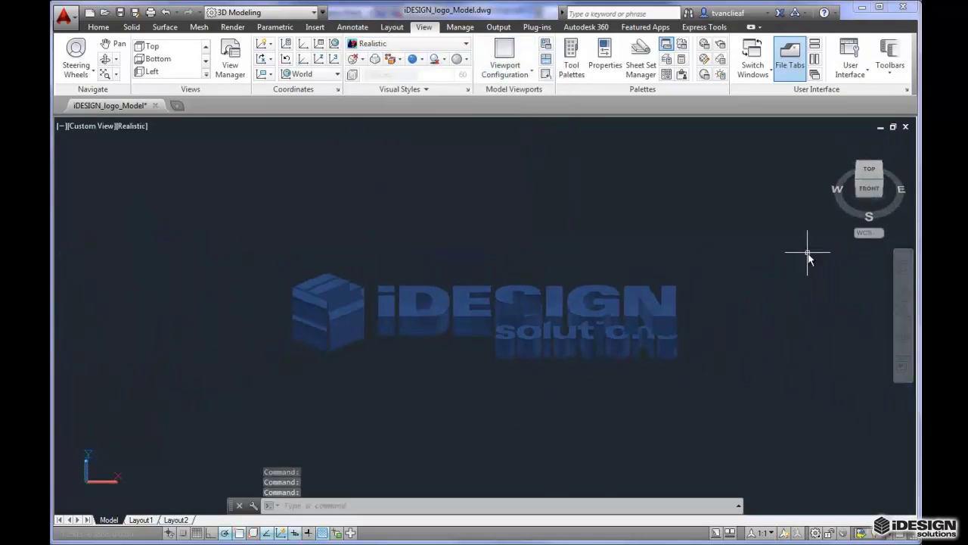
left_click(869, 173)
middle_click(740, 305)
middle_click(739, 305)
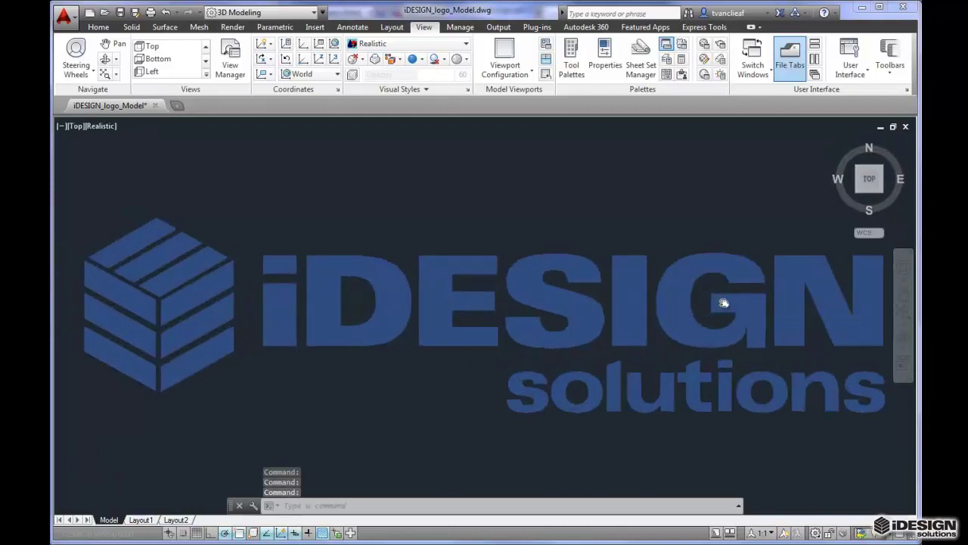
left_click(119, 12)
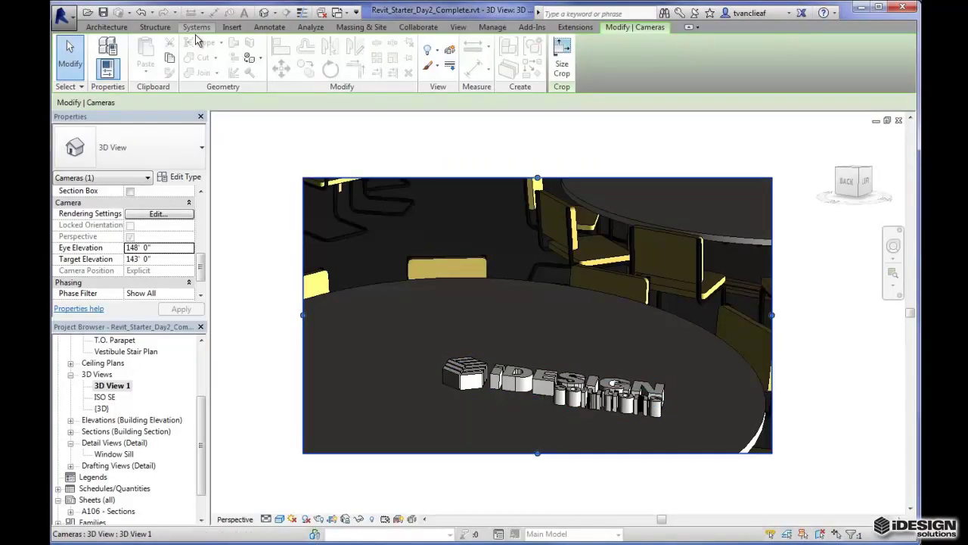
Step: Reload the iDESIGN_logo_Model.dwg CAD link in Manage Links, accepting the ACIS objects warning
left_click(237, 29)
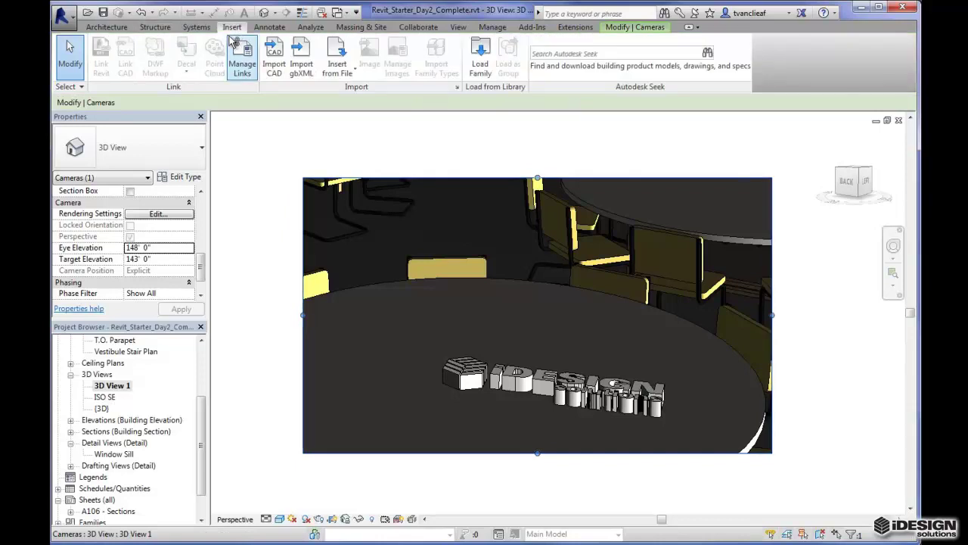
left_click(242, 61)
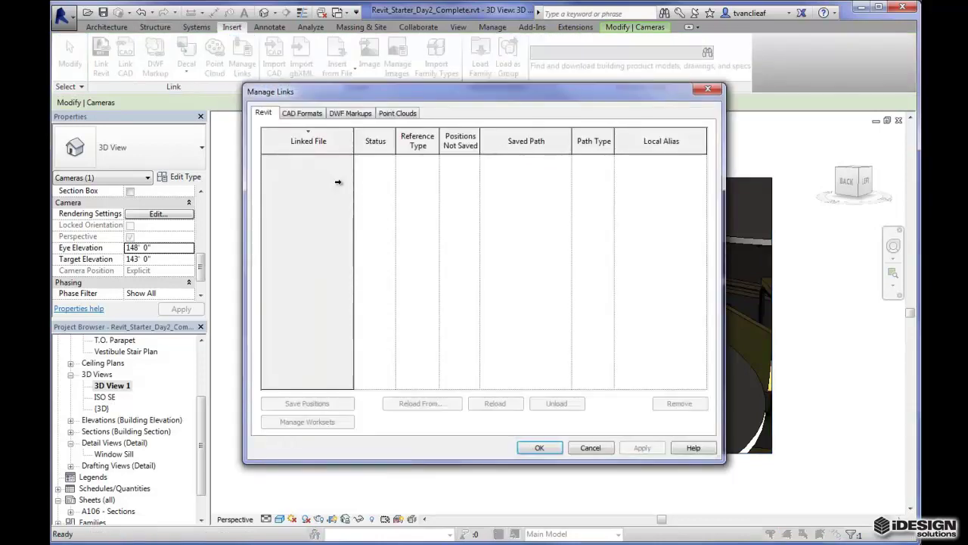
left_click(305, 115)
left_click(288, 161)
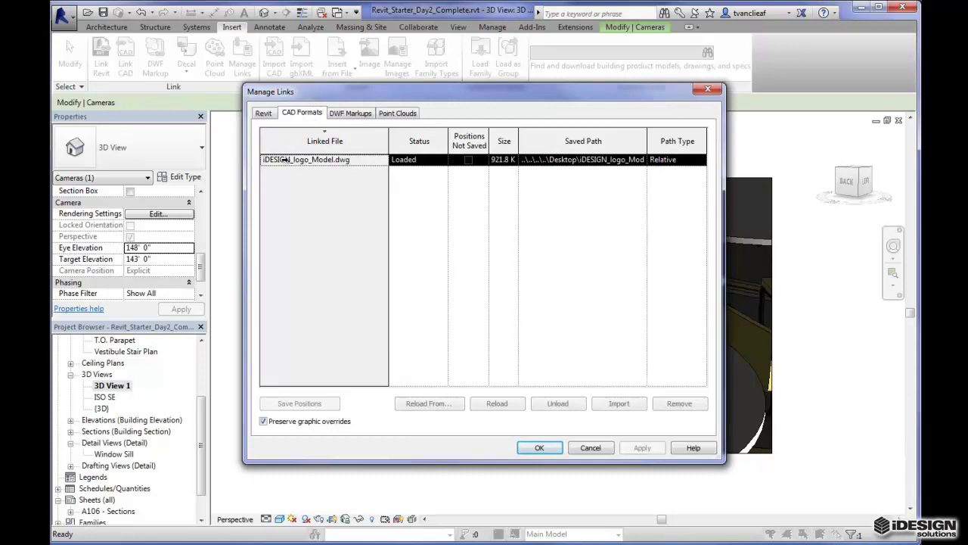
left_click(500, 409)
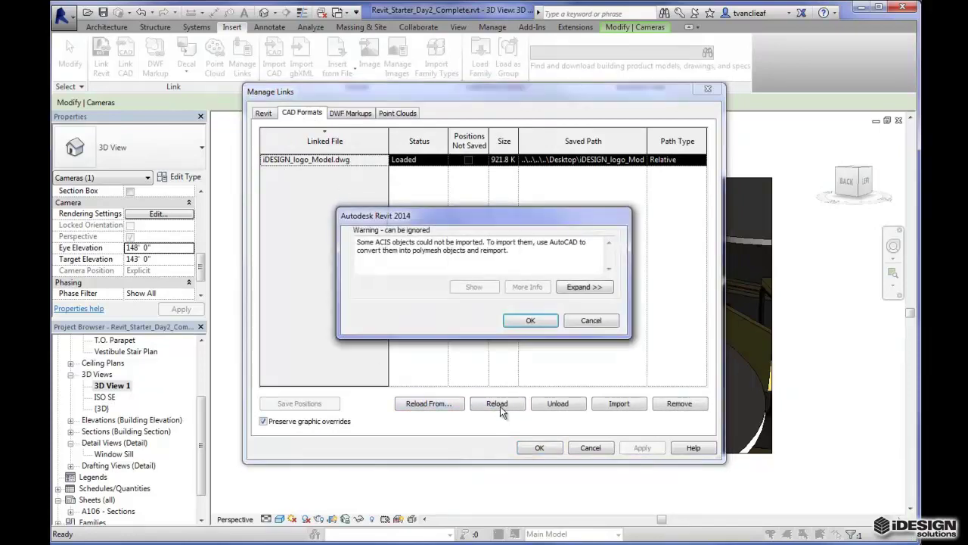
left_click(533, 324)
left_click(541, 448)
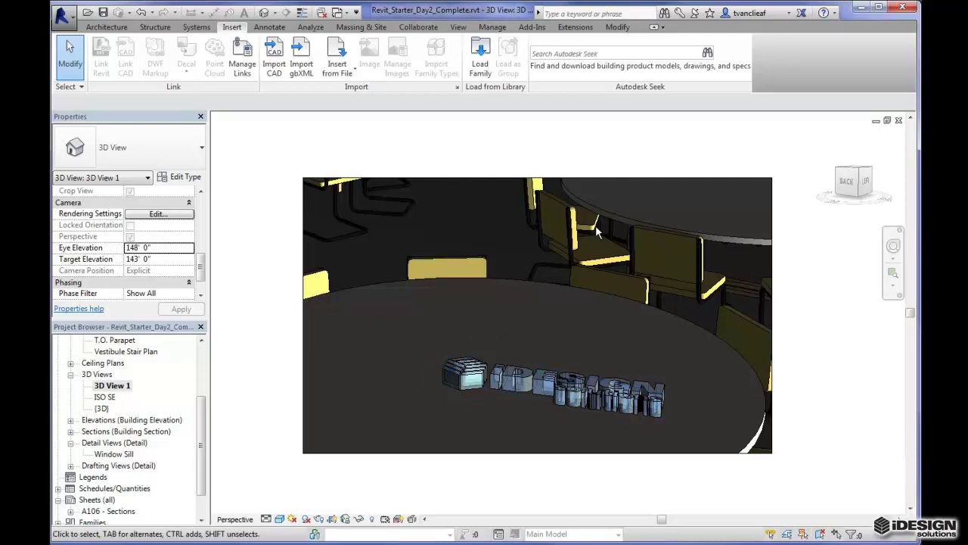
left_click_drag(197, 428, 200, 371)
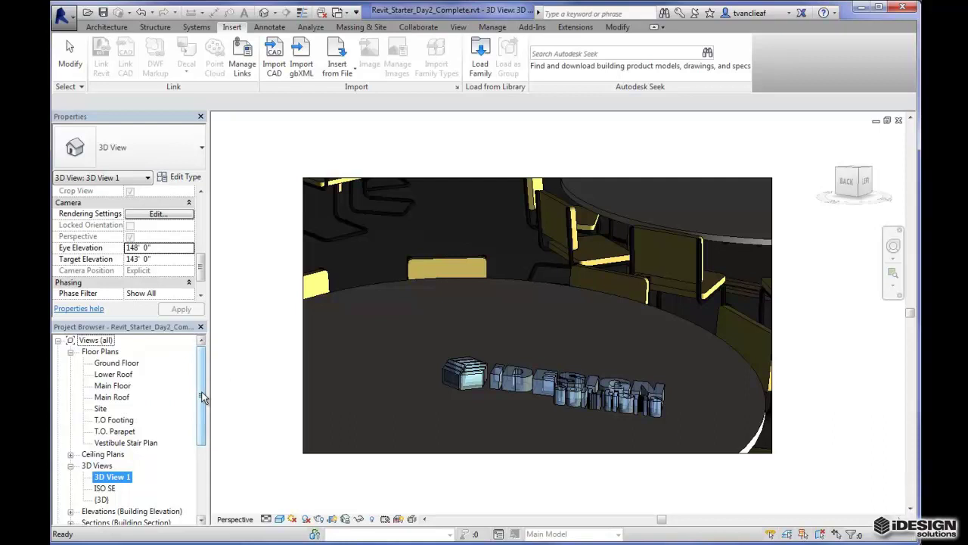
left_click_drag(201, 391, 207, 440)
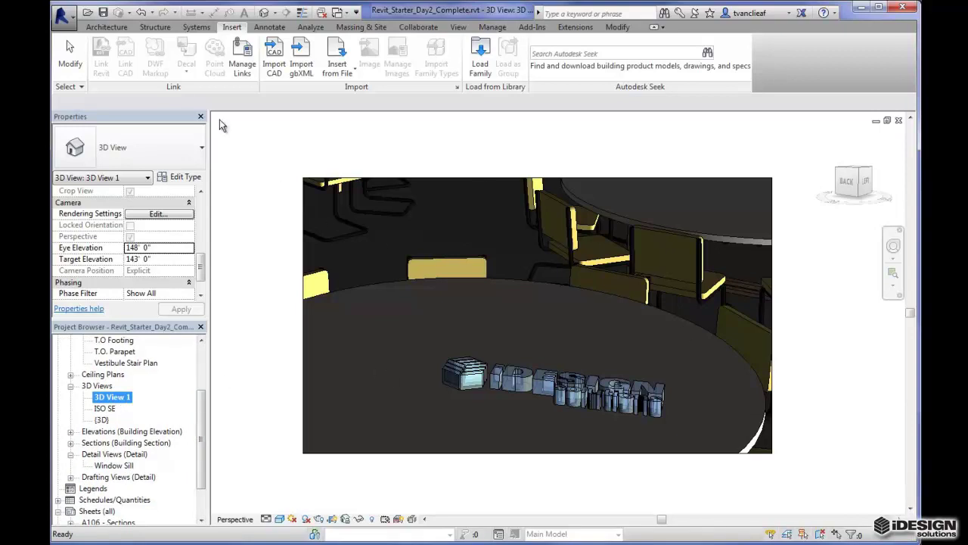
Step: Export 3D View 1 as an FBX file saved to the Desktop as Logo_Example
left_click(65, 30)
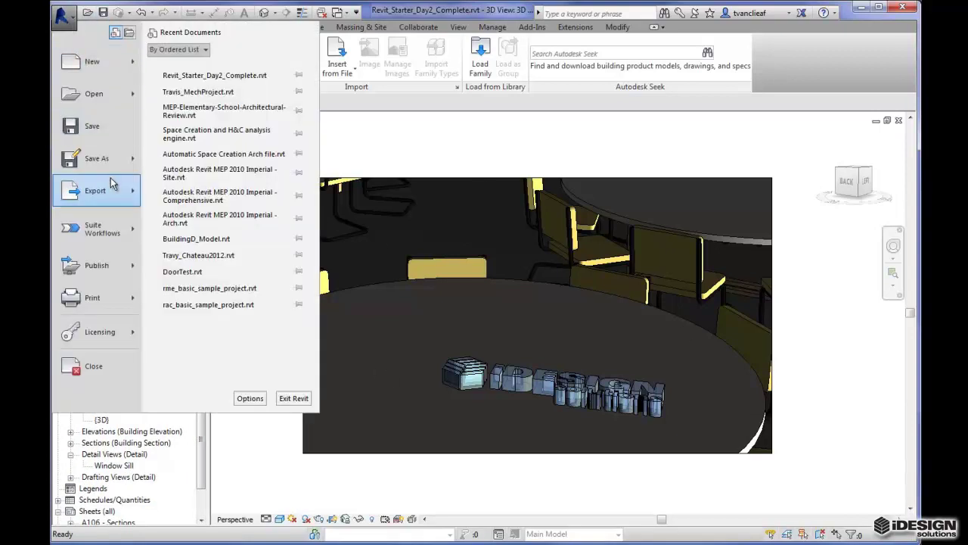
mouse_move(129, 203)
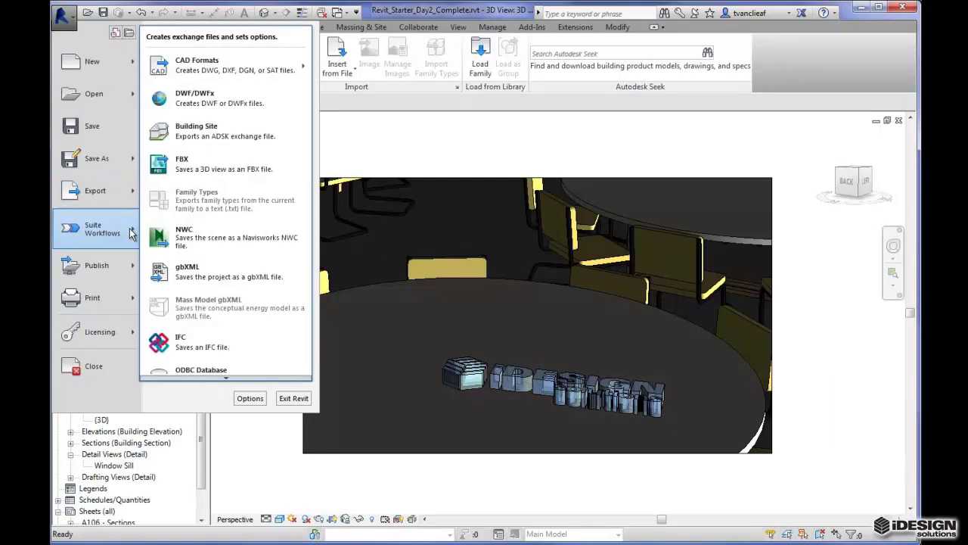
left_click(188, 165)
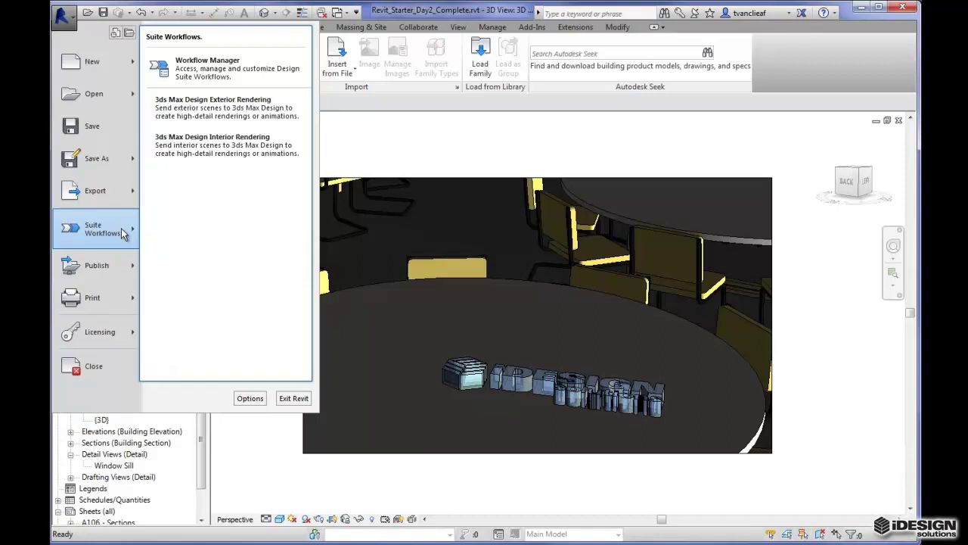
mouse_move(129, 191)
left_click(171, 172)
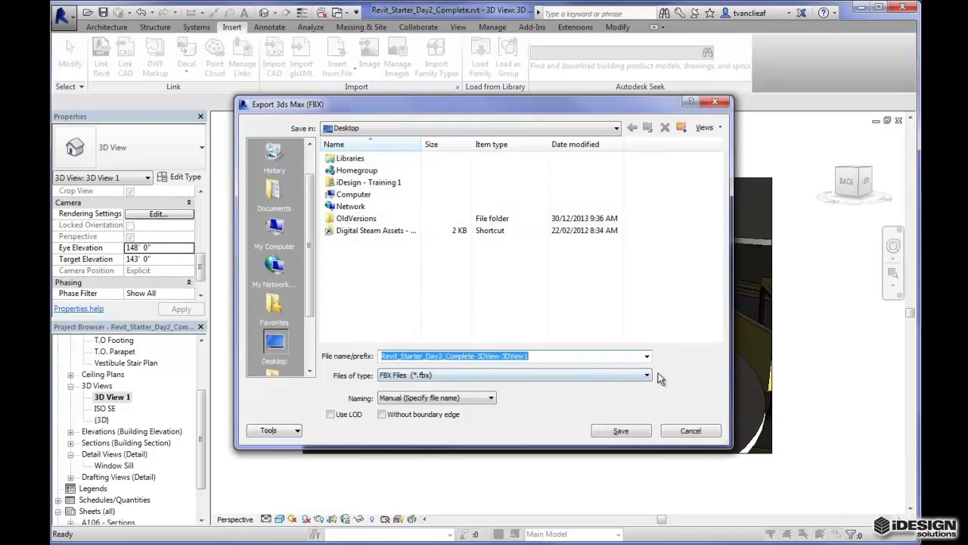
left_click_drag(529, 356, 380, 355)
type("Logo")
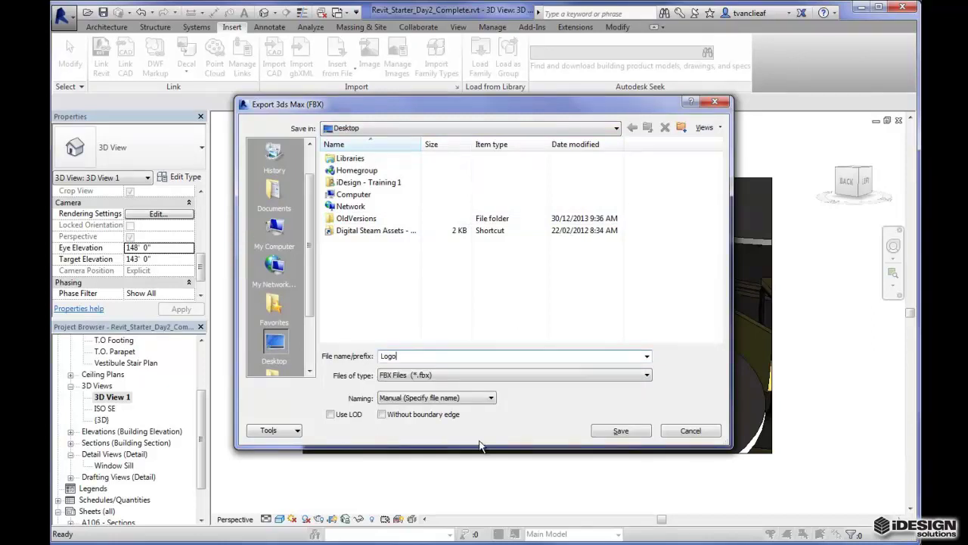
type("_Example")
left_click(604, 431)
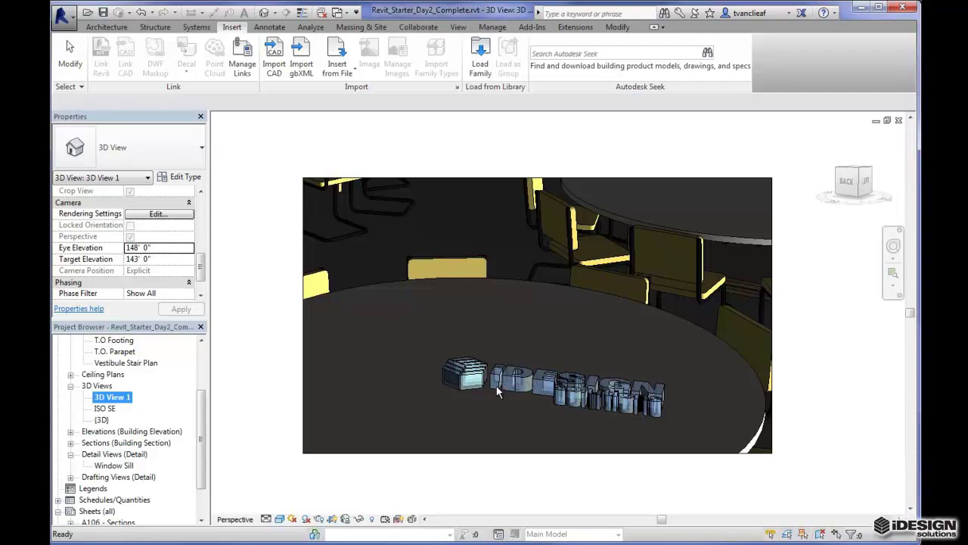
Step: Clear the selection in the Revit view
left_click(456, 489)
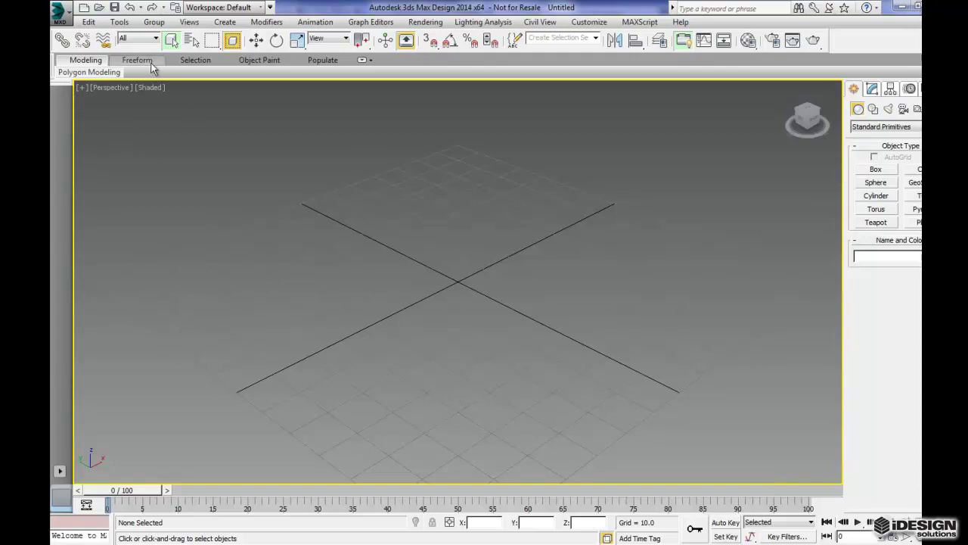
Step: Use Link FBX to open Logo_Example.fbx from the Desktop folder
left_click(66, 19)
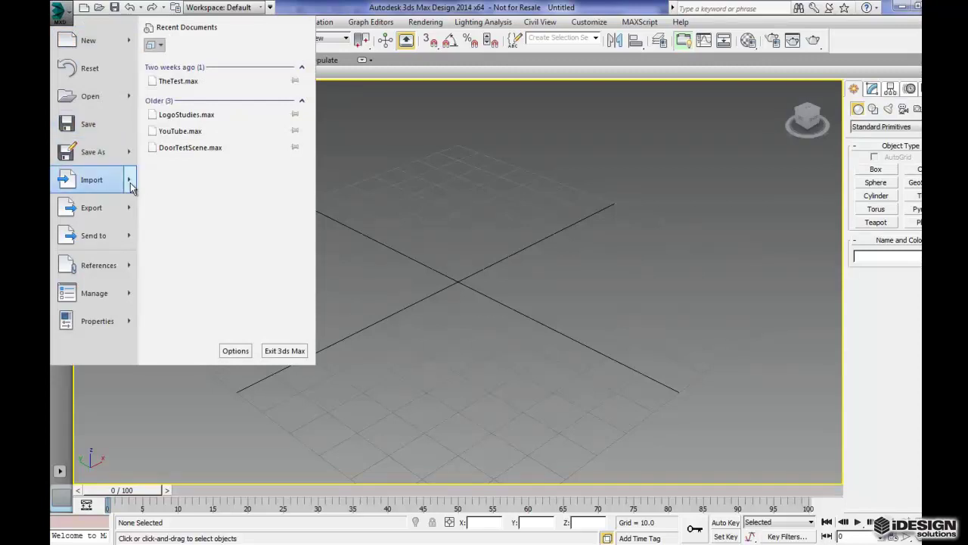
mouse_move(130, 183)
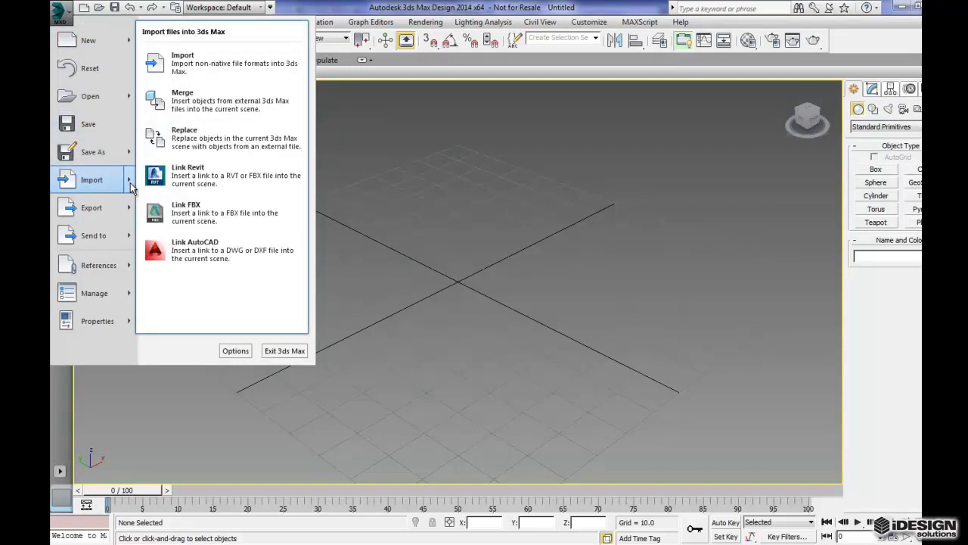
left_click(193, 215)
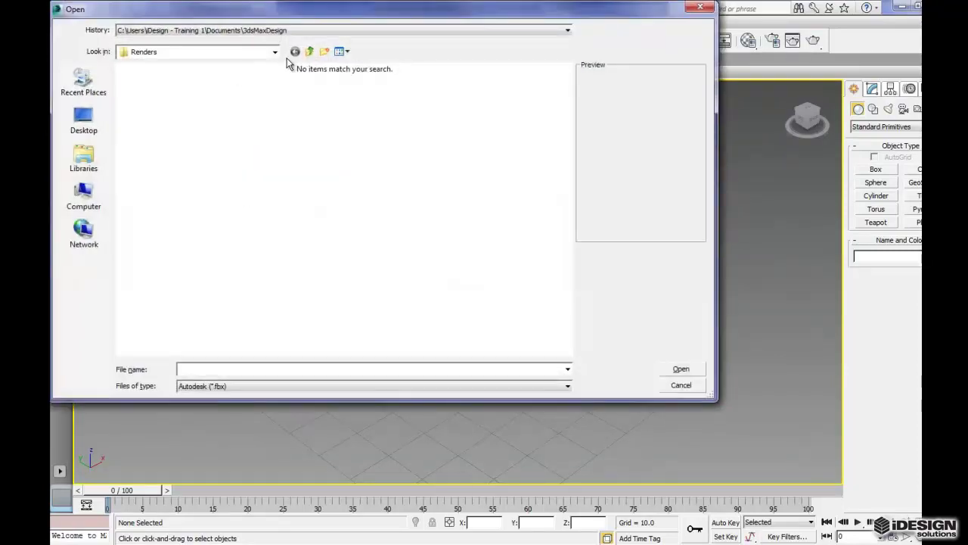
left_click(275, 52)
left_click(193, 69)
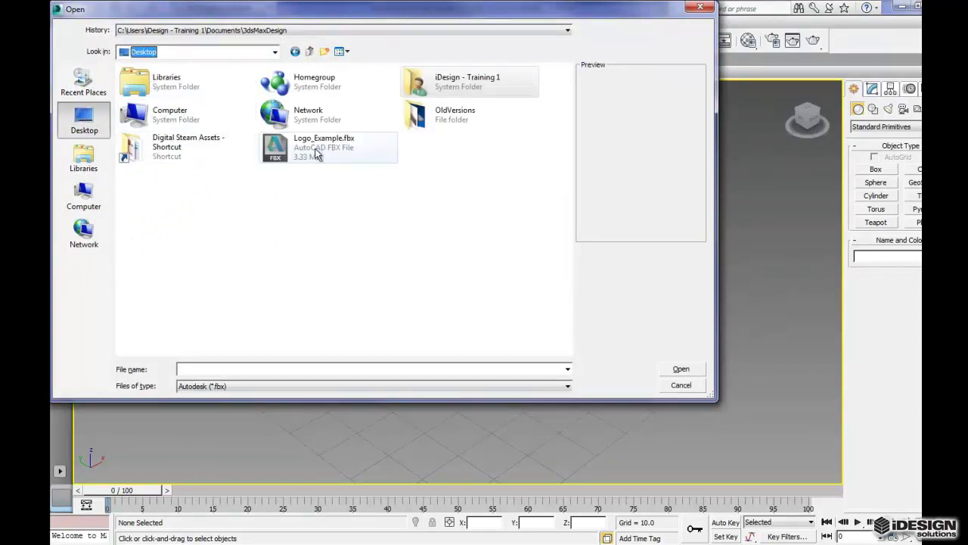
left_click(317, 154)
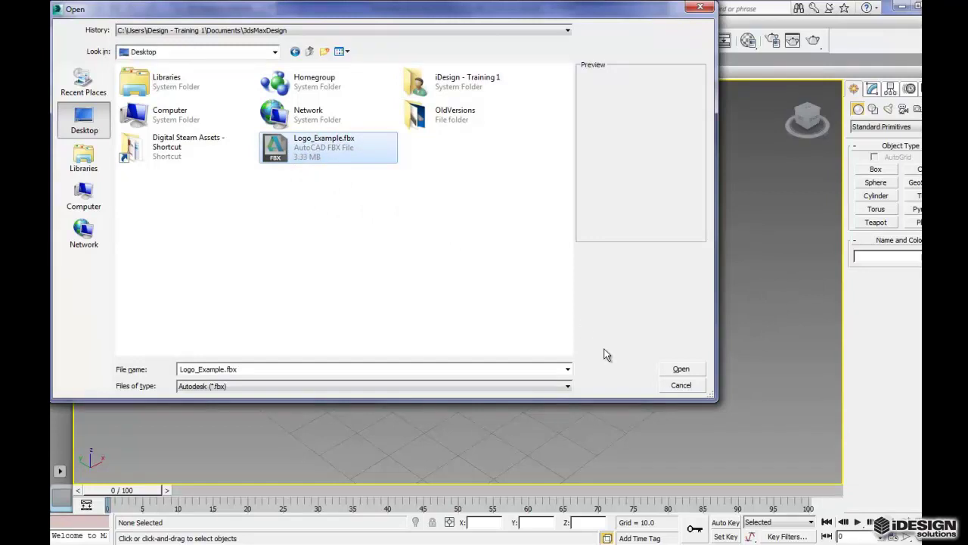
left_click(681, 369)
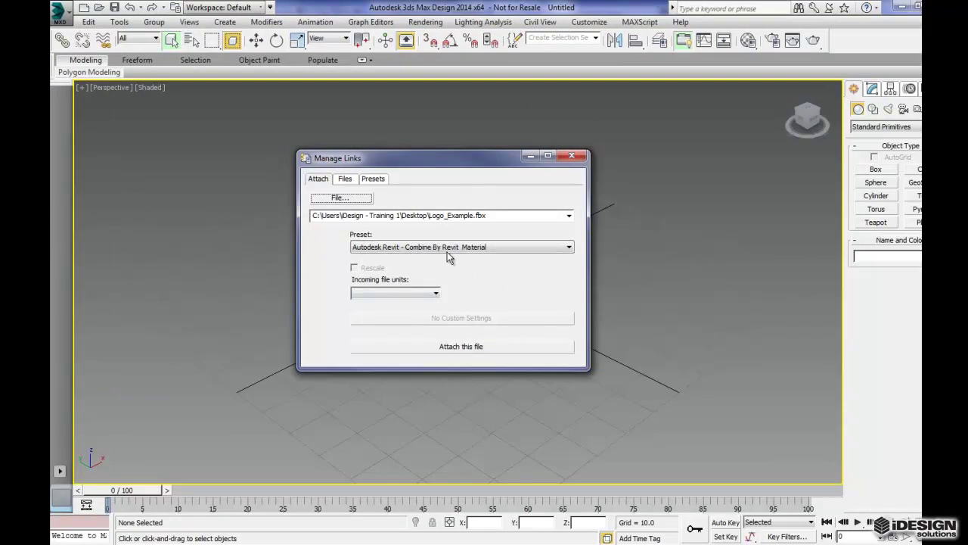
Step: Set the link preset to Autodesk Revit - Do Not Combine Entities and attach Logo_Example.fbx
left_click(569, 249)
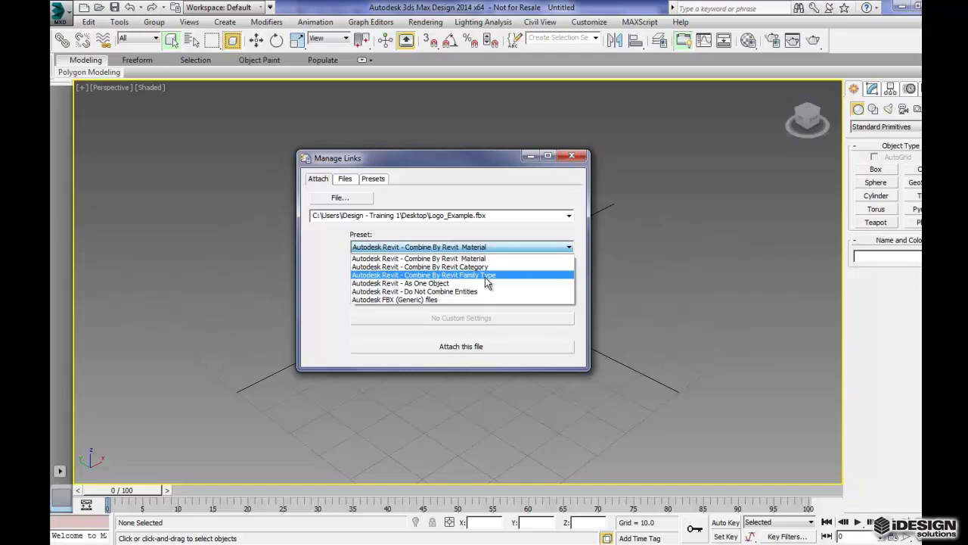
left_click(448, 292)
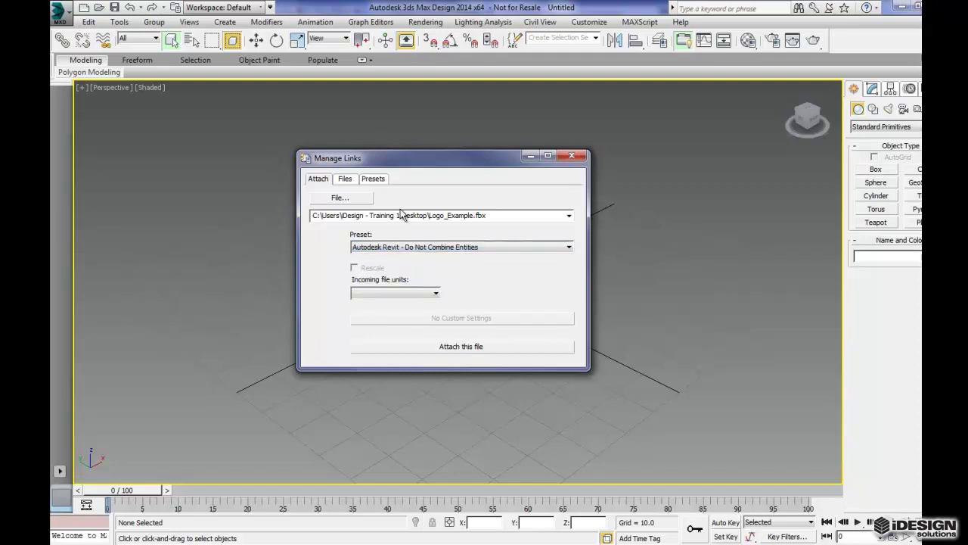
left_click(344, 178)
left_click(372, 178)
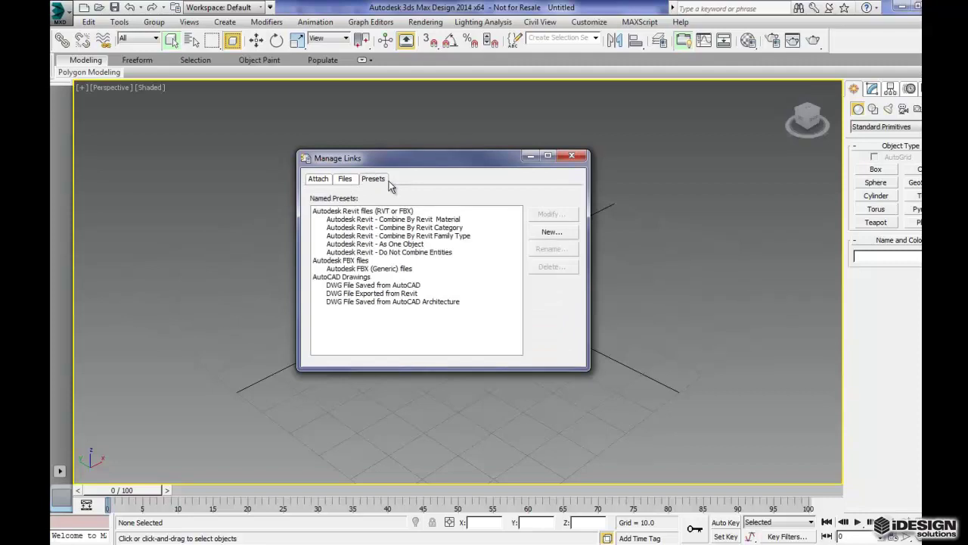
left_click(323, 182)
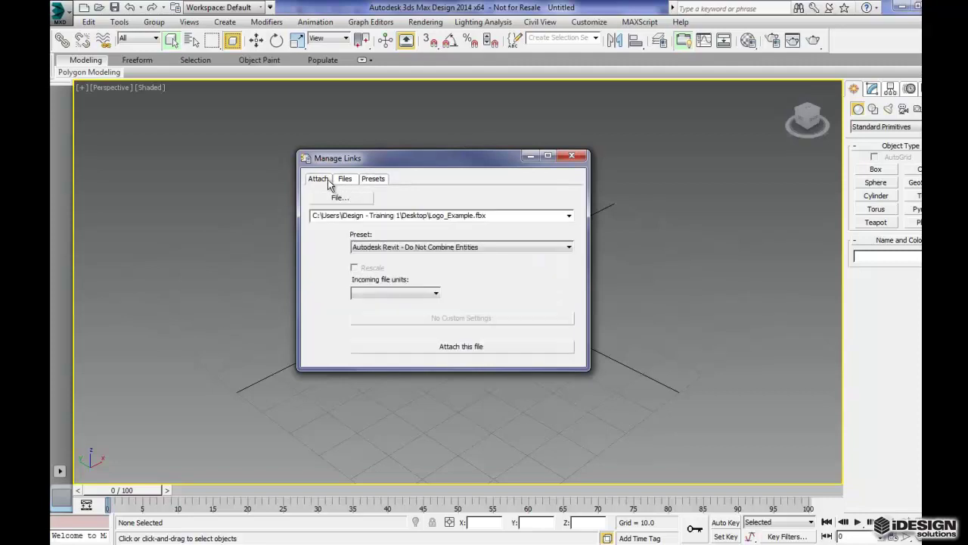
left_click(462, 348)
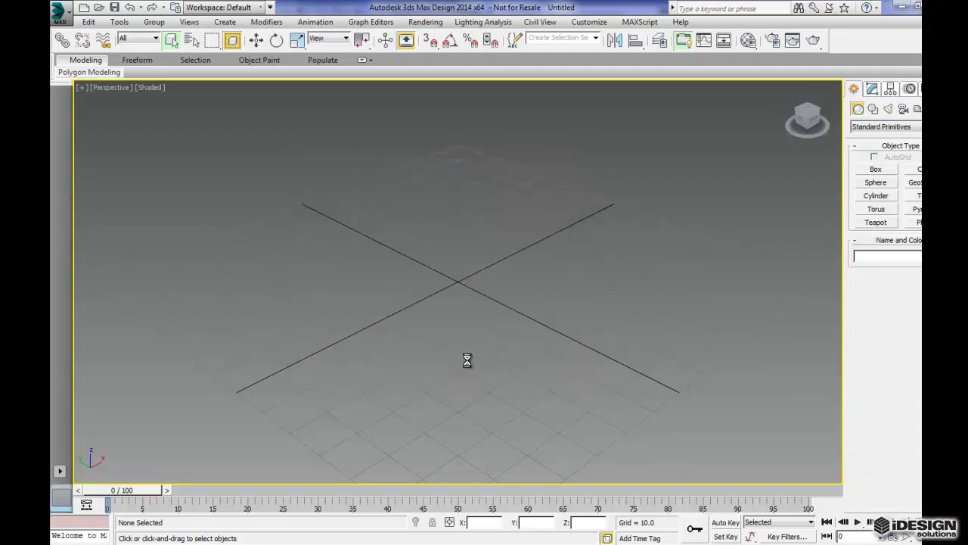